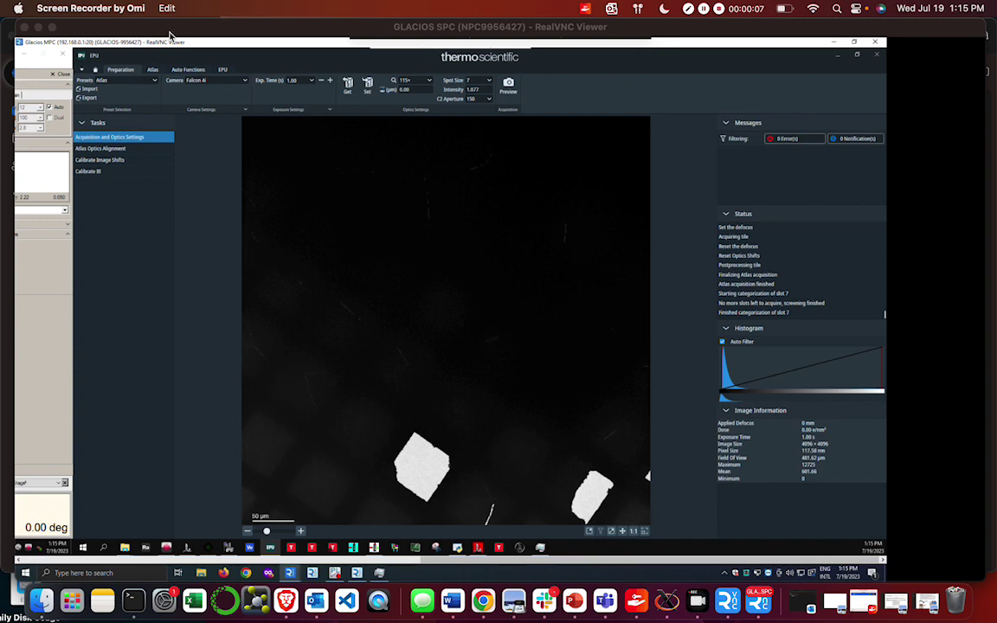
Start a new Atlas session and name it 20230717_Test.
{"action": "left_click", "coordinate": [152, 70]}
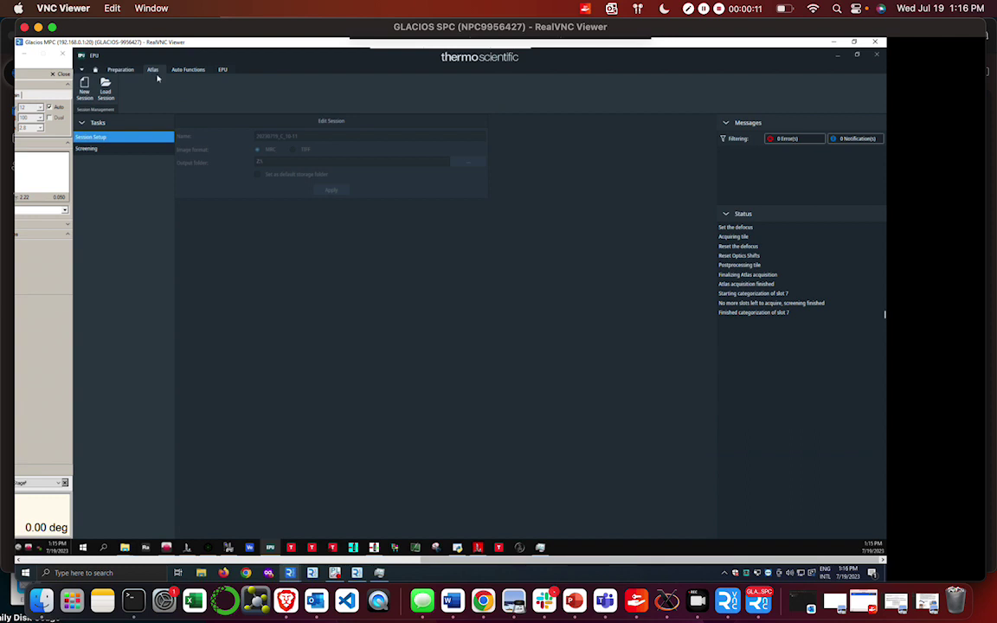
{"action": "left_click", "coordinate": [87, 90]}
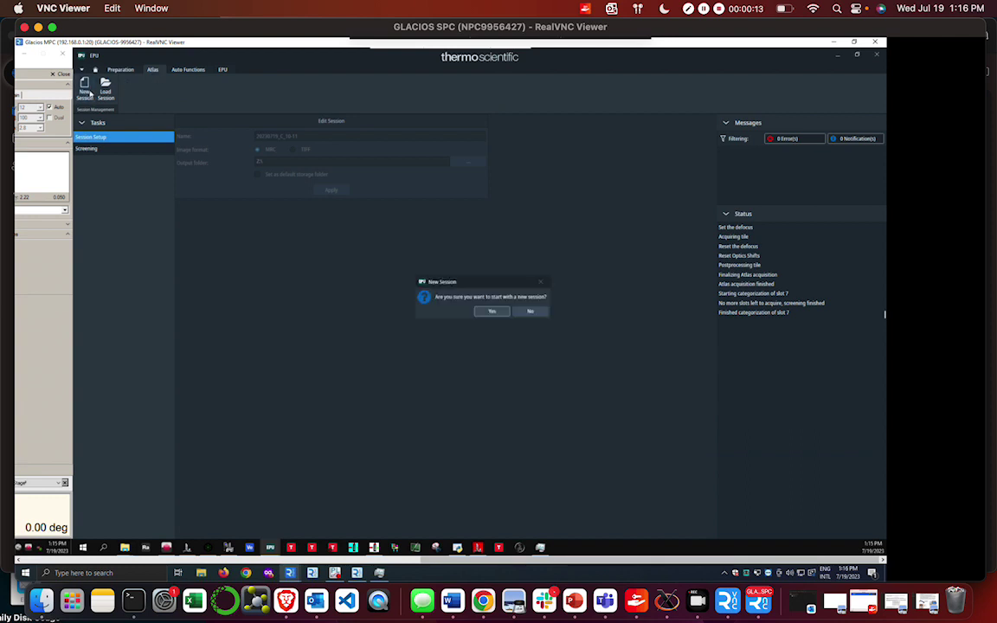
{"action": "left_click", "coordinate": [490, 312]}
{"action": "left_click_drag", "start_coordinate": [325, 136], "coordinate": [219, 137]}
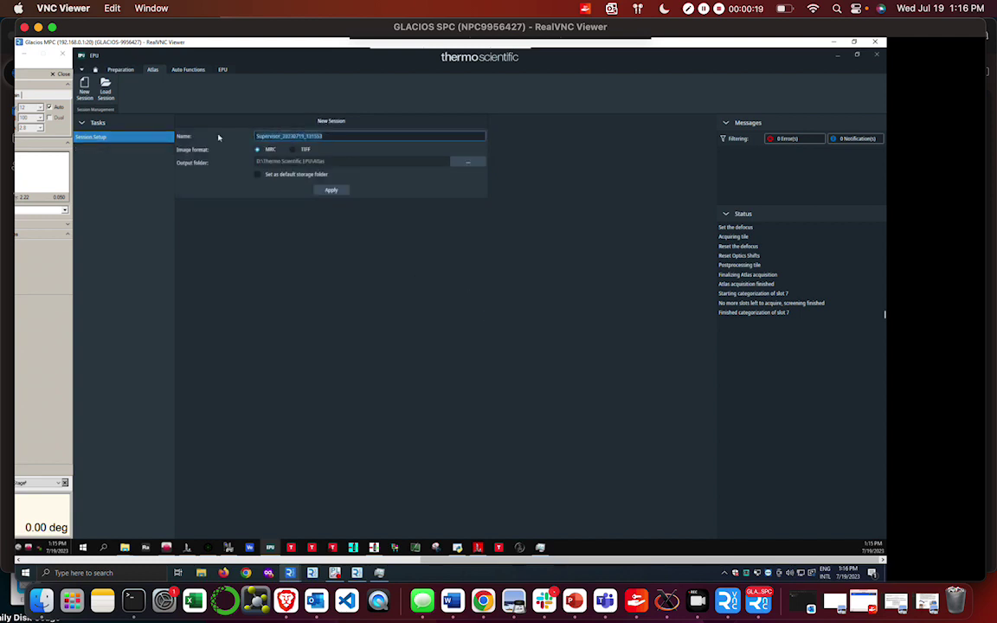
{"action": "type", "text": "20230717_test"}
Set the session's output folder to the operator's subfolder within the lab's folder on OffloadData (Z:) and apply the session settings.
{"action": "left_click", "coordinate": [457, 161]}
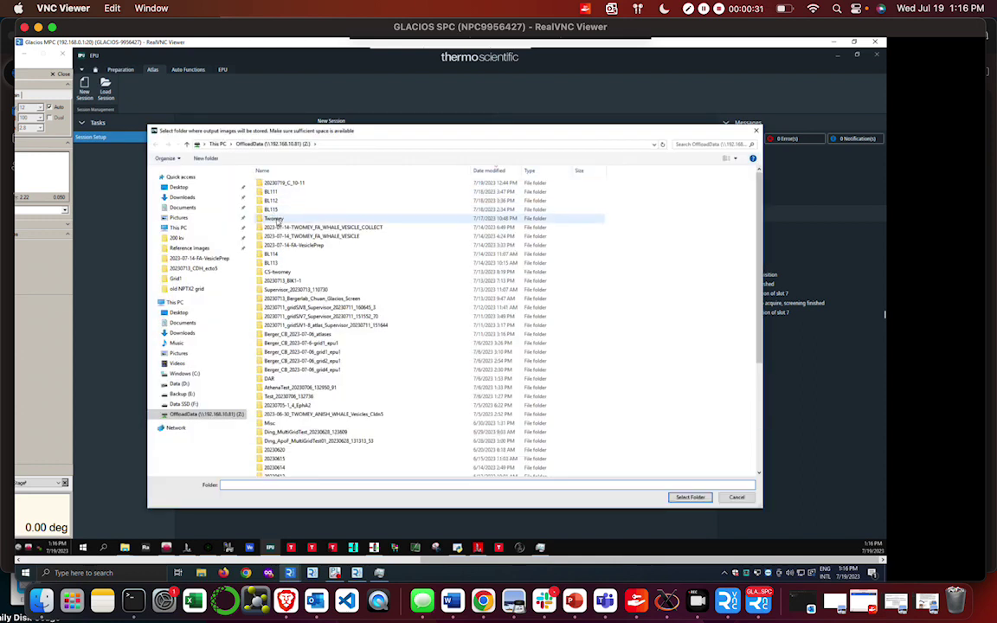
{"action": "double_click", "coordinate": [275, 220]}
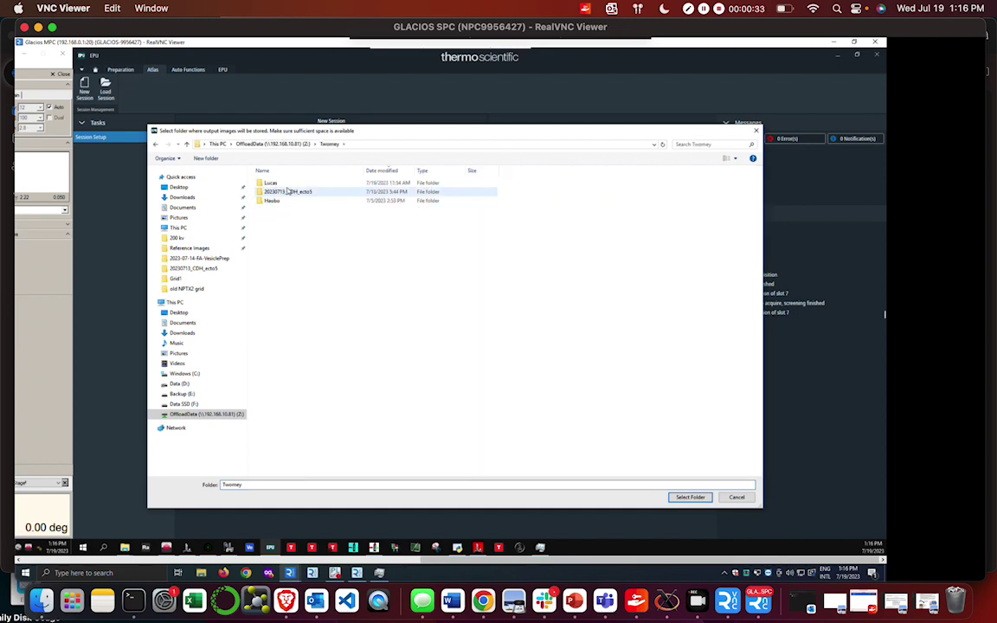
{"action": "double_click", "coordinate": [271, 182]}
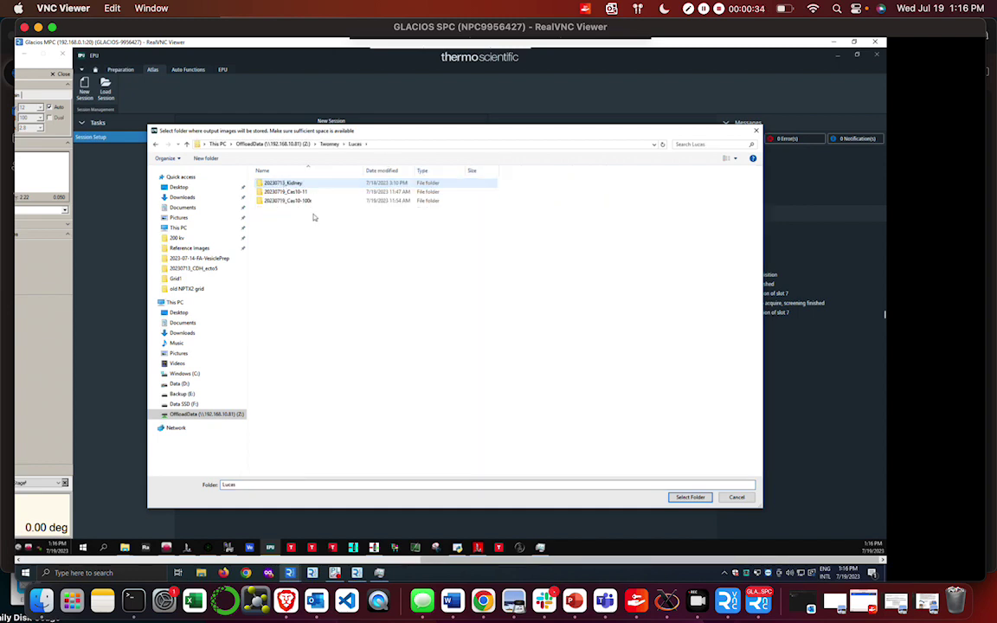
{"action": "left_click", "coordinate": [689, 498]}
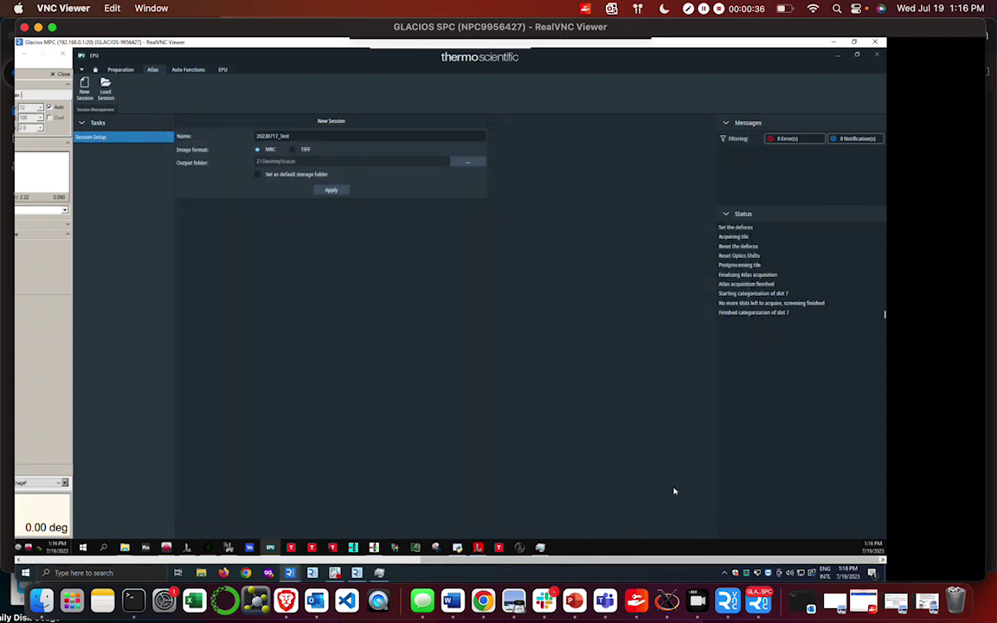
{"action": "left_click", "coordinate": [329, 191]}
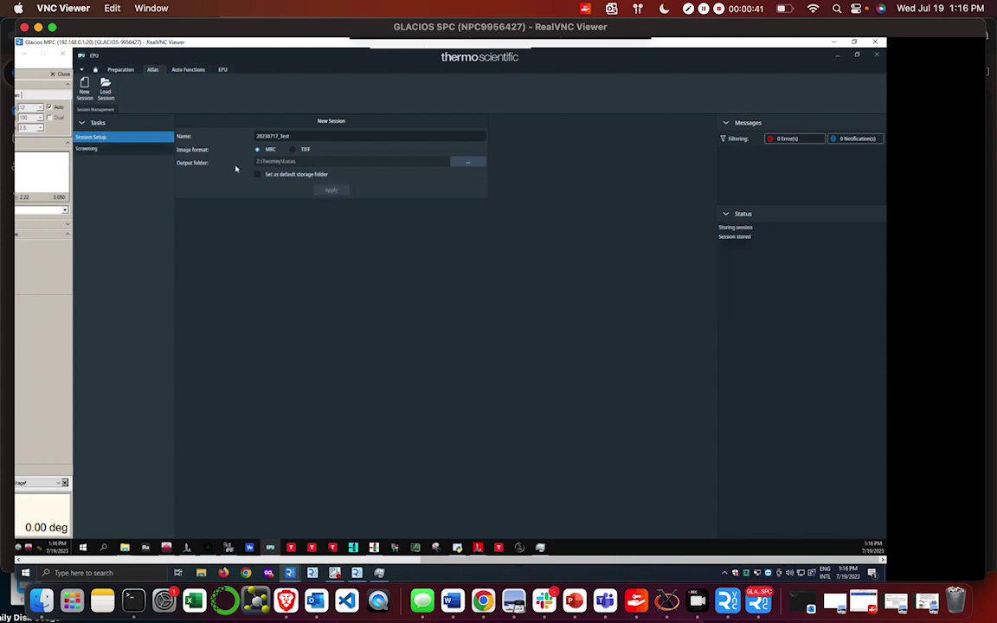
Select the grid Cas10-3 in autoloader slot 4 for screening and start its atlas acquisition.
{"action": "left_click", "coordinate": [97, 151]}
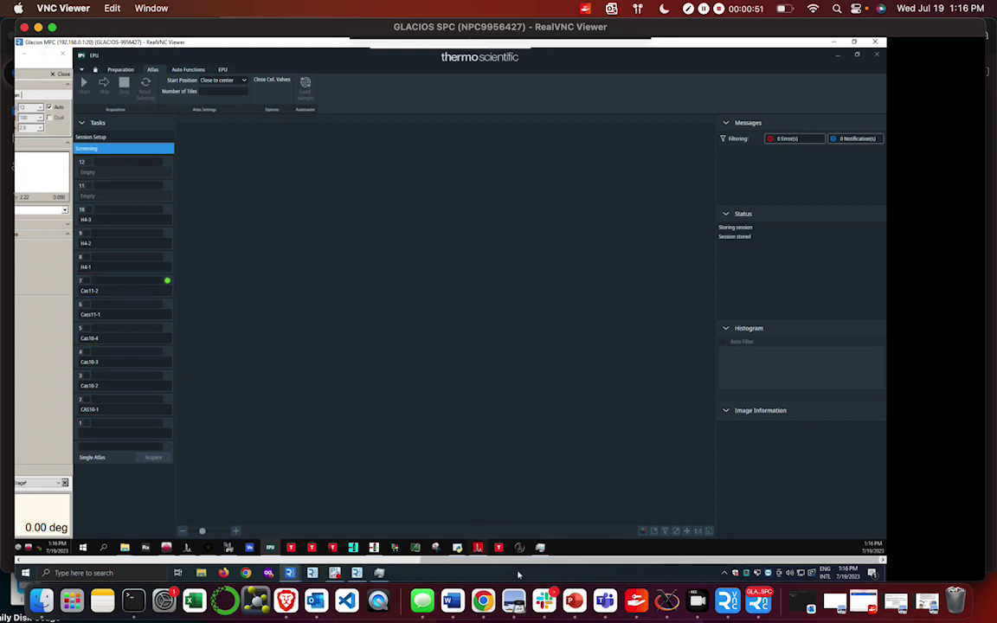
{"action": "left_click_drag", "start_coordinate": [520, 560], "coordinate": [152, 560]}
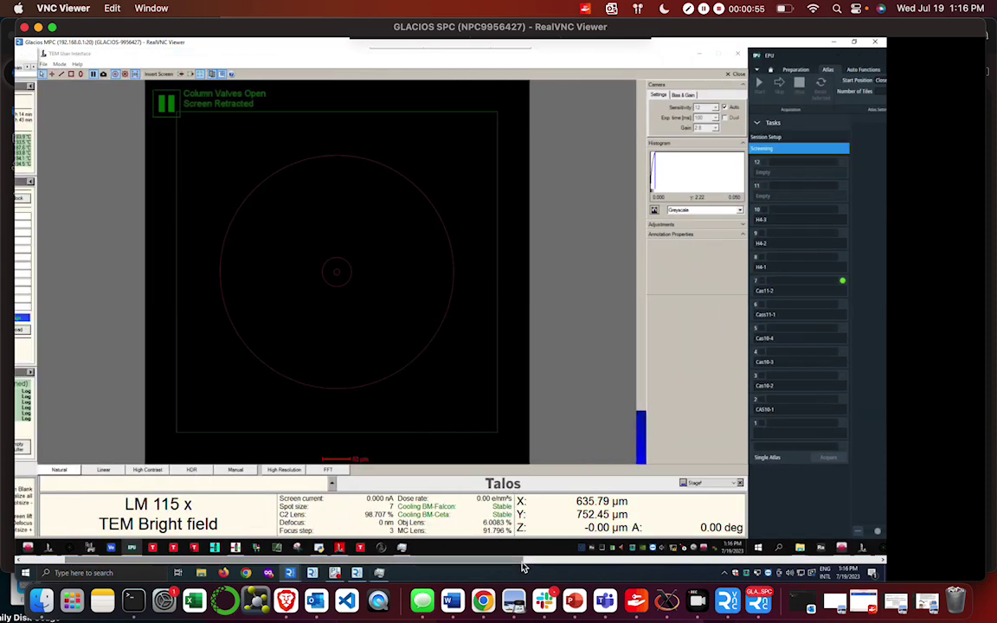
{"action": "left_click_drag", "start_coordinate": [393, 561], "coordinate": [352, 560]}
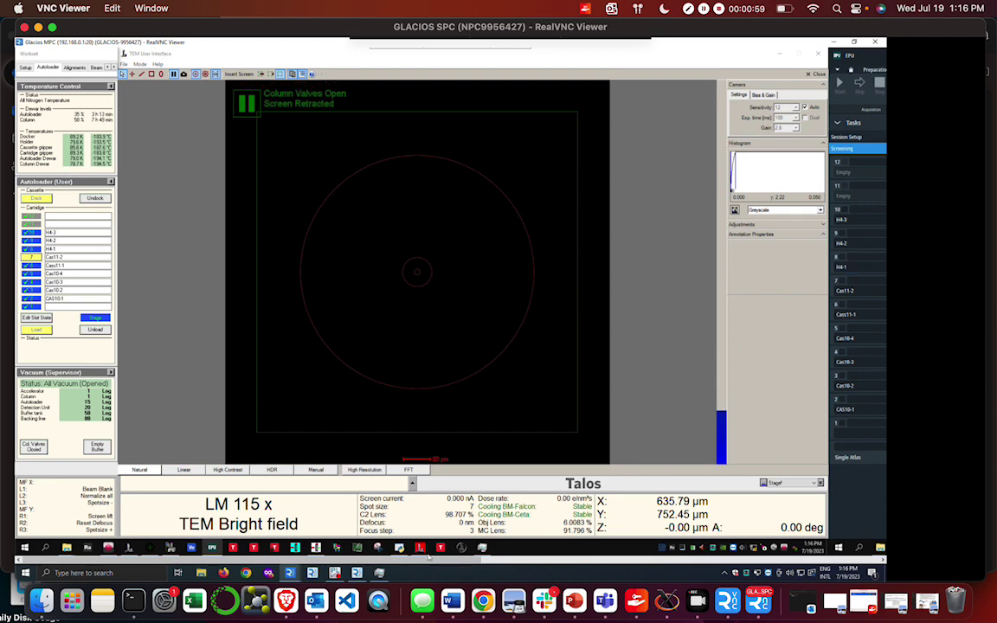
{"action": "mouse_move", "coordinate": [420, 547]}
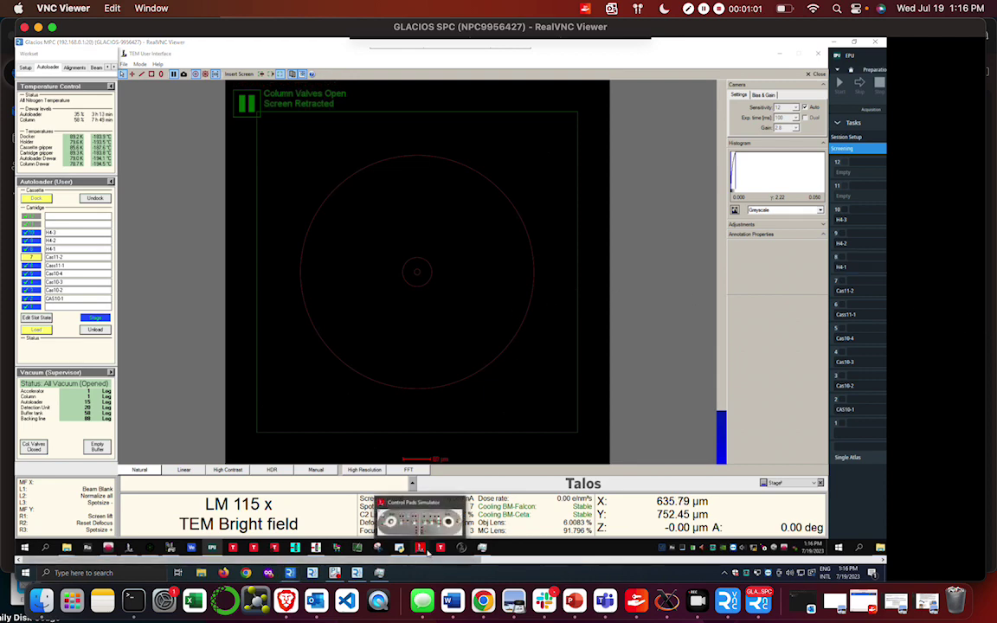
{"action": "left_click_drag", "start_coordinate": [564, 561], "coordinate": [745, 549]}
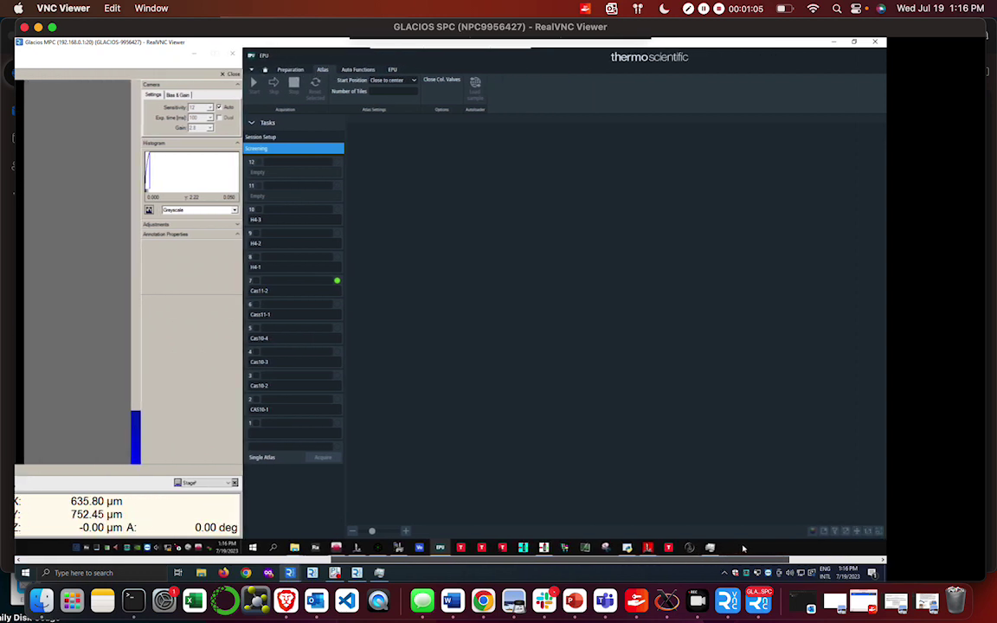
{"action": "left_click", "coordinate": [256, 353]}
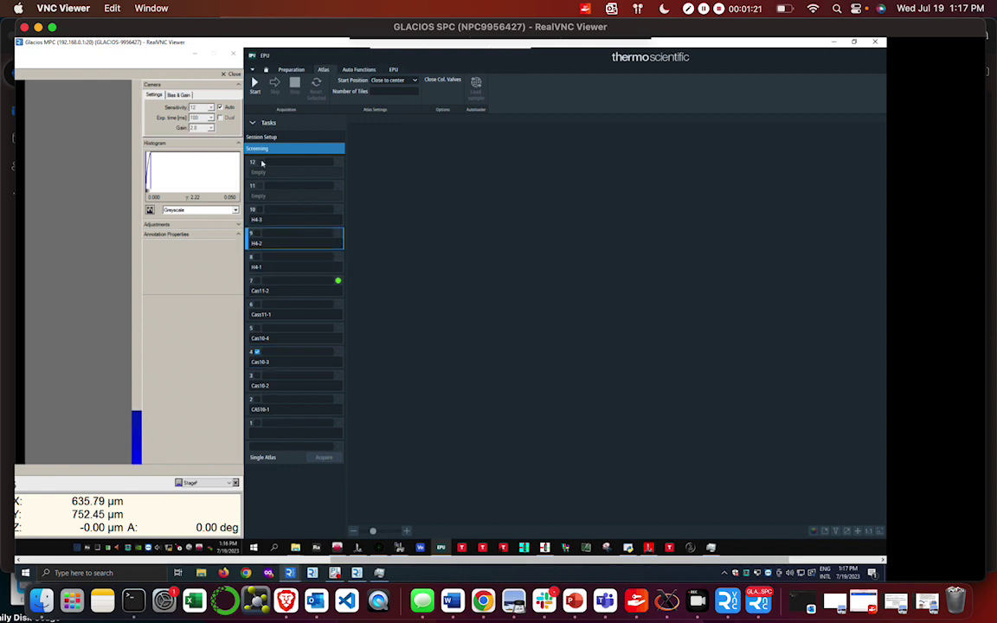
{"action": "left_click", "coordinate": [254, 84]}
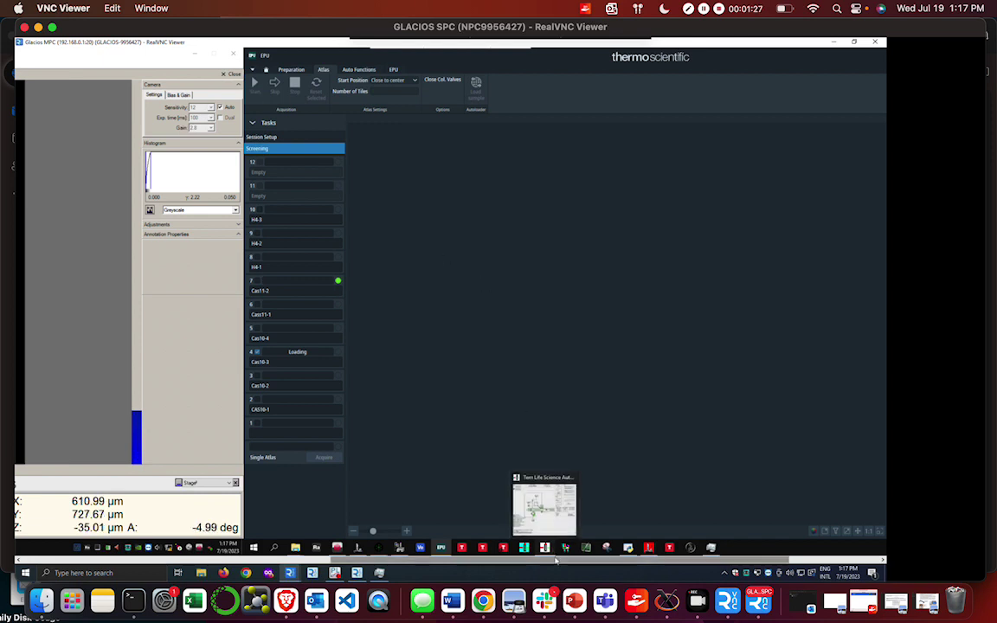
Hide all five grid square category overlays on the acquired atlas of slot 4.
{"action": "left_click_drag", "start_coordinate": [557, 560], "coordinate": [738, 559]}
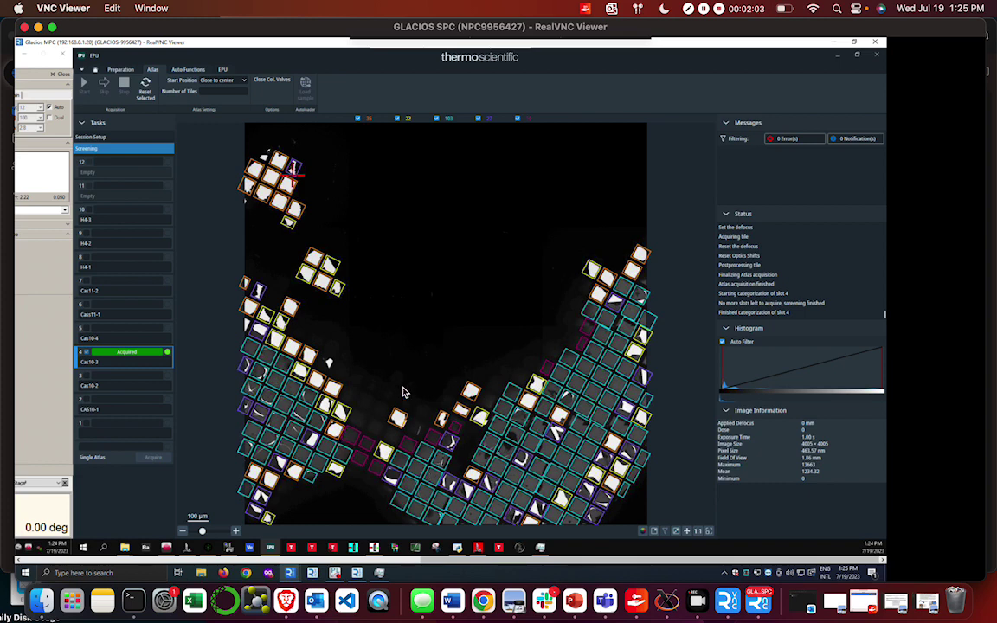
{"action": "left_click", "coordinate": [359, 119]}
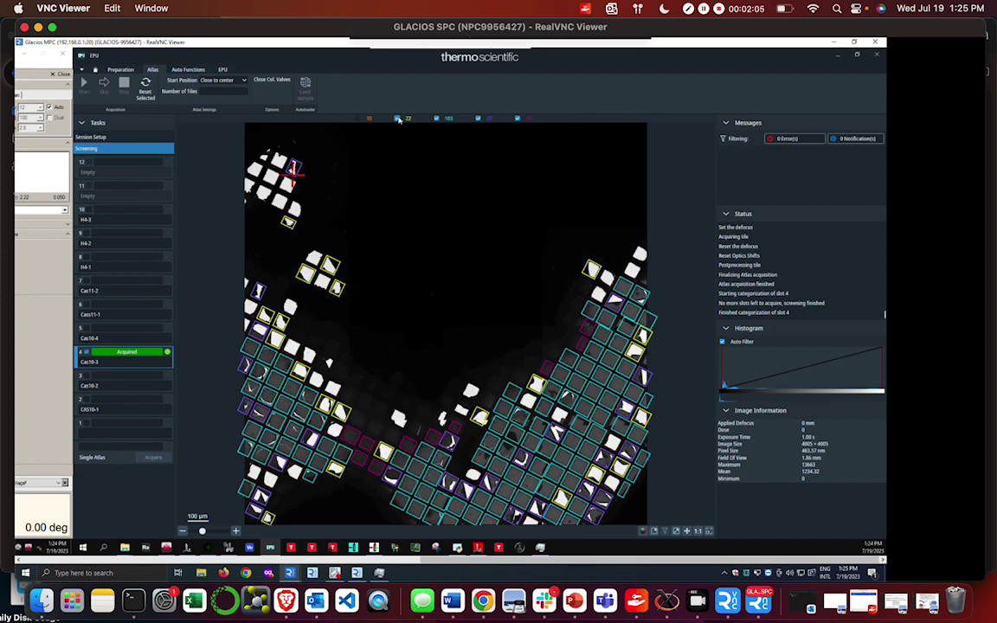
{"action": "left_click", "coordinate": [396, 119]}
{"action": "left_click", "coordinate": [436, 118]}
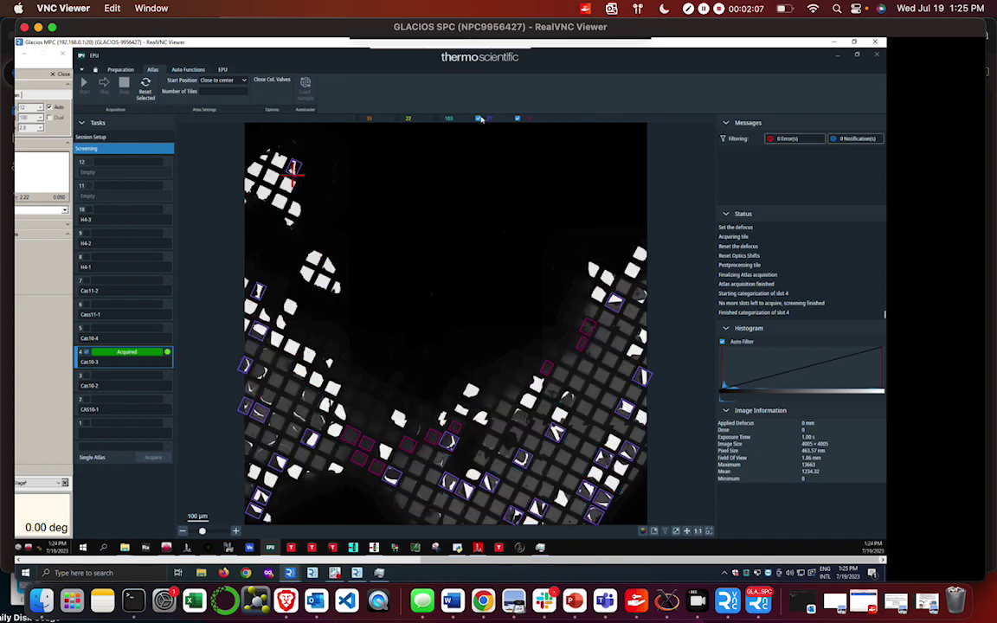
{"action": "left_click", "coordinate": [477, 118]}
{"action": "left_click", "coordinate": [518, 119]}
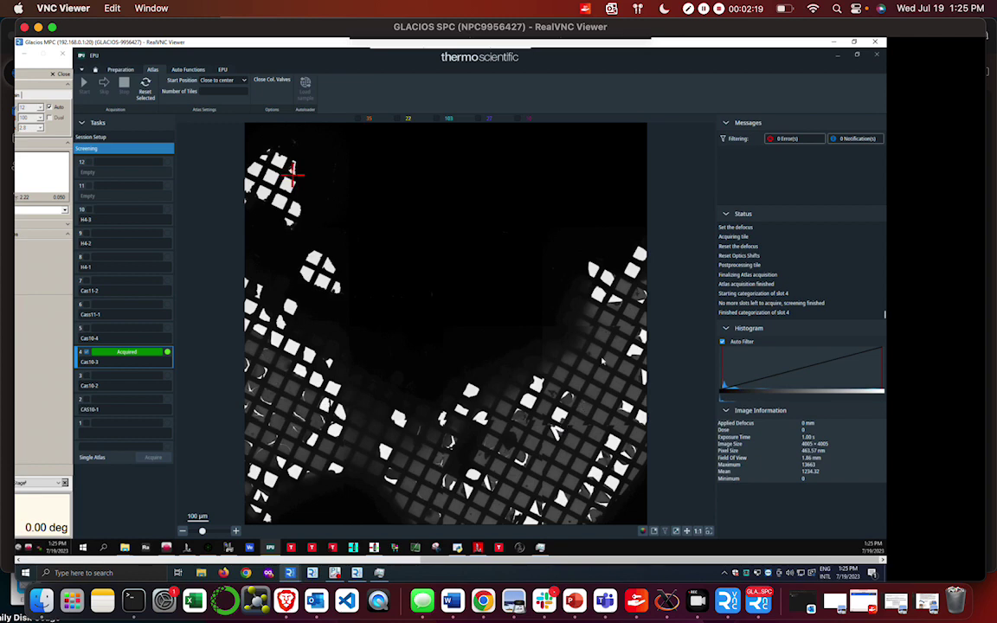
Move the stage to an intact grid square in the atlas's lower-right area and acquire a preview with the GridSquare preset.
{"action": "right_click", "coordinate": [603, 378]}
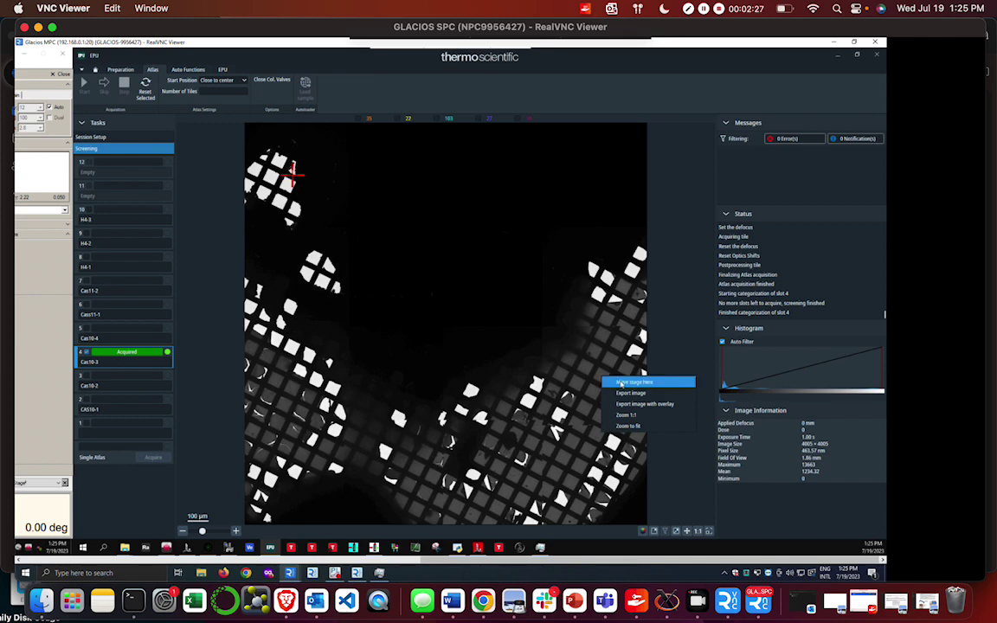
{"action": "left_click", "coordinate": [619, 382]}
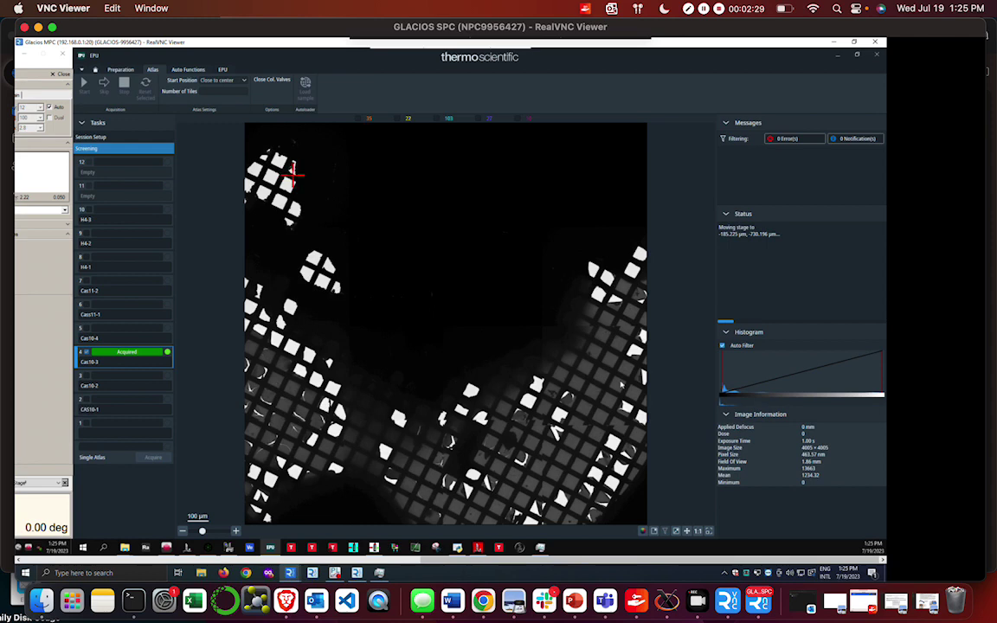
{"action": "left_click", "coordinate": [124, 69]}
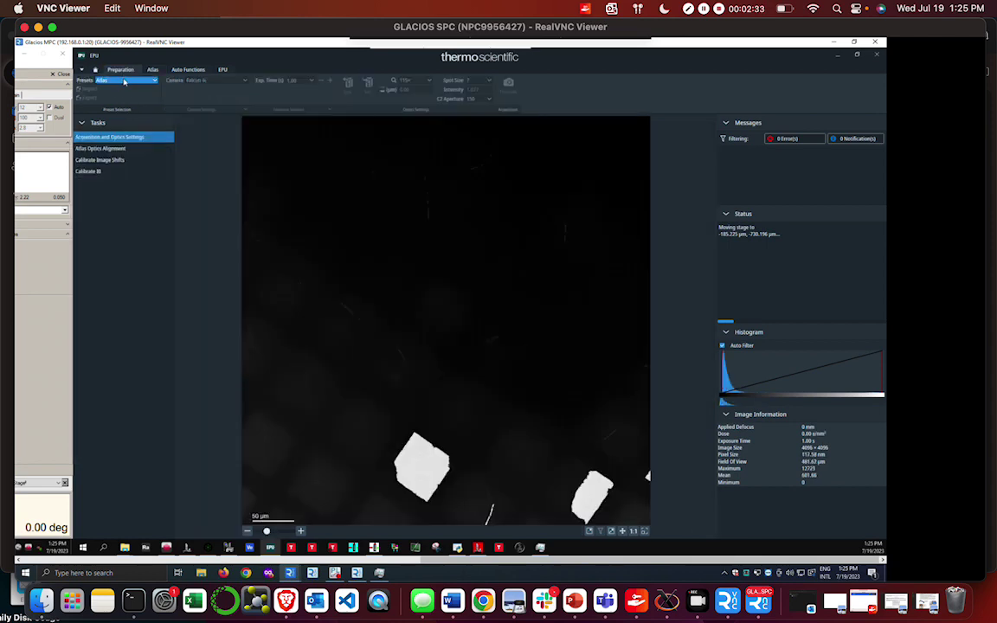
{"action": "left_click", "coordinate": [114, 79]}
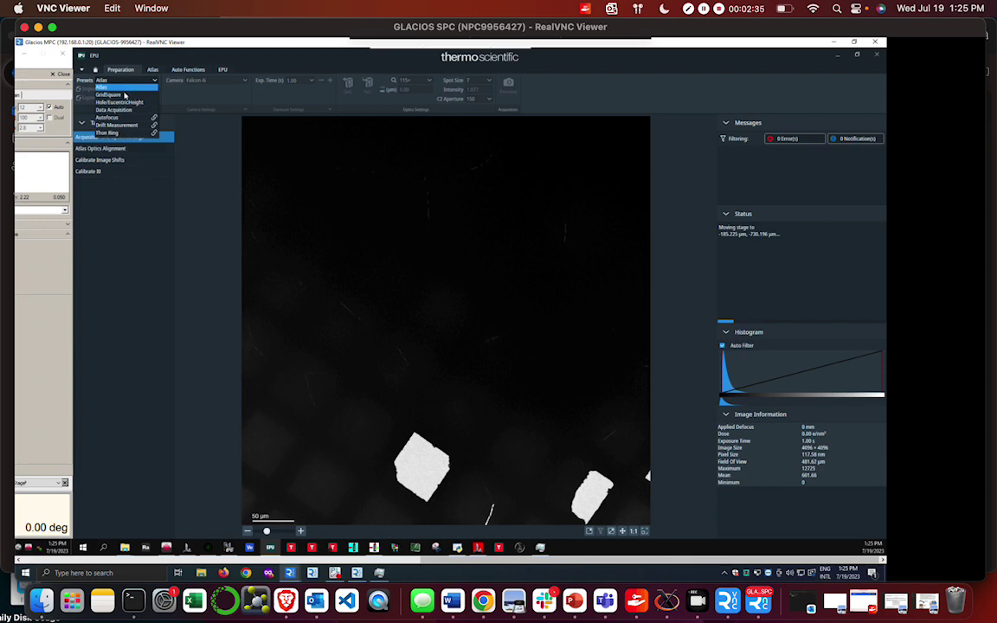
{"action": "left_click", "coordinate": [124, 94]}
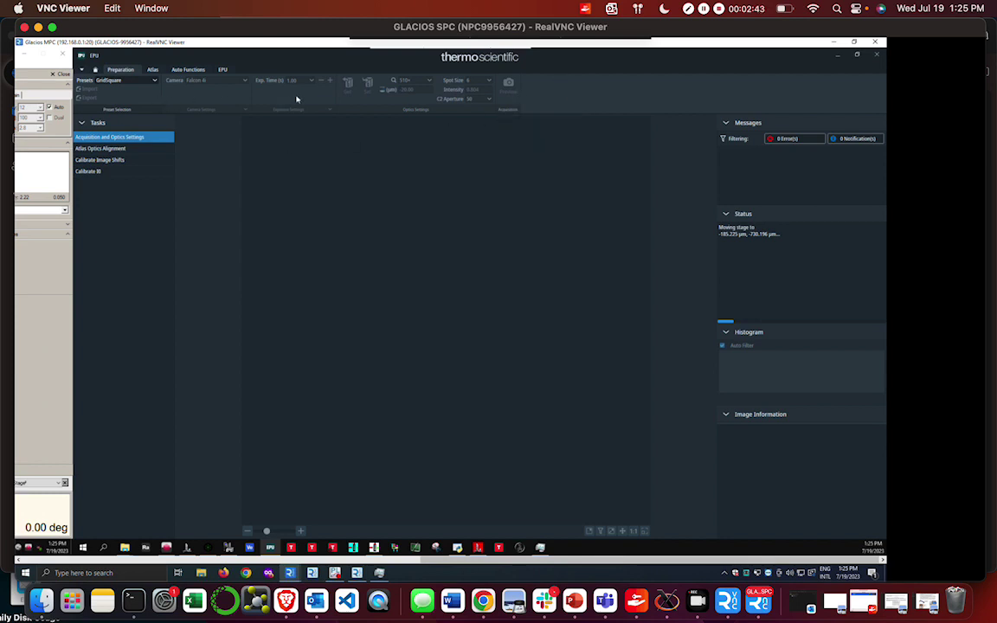
{"action": "left_click", "coordinate": [511, 95]}
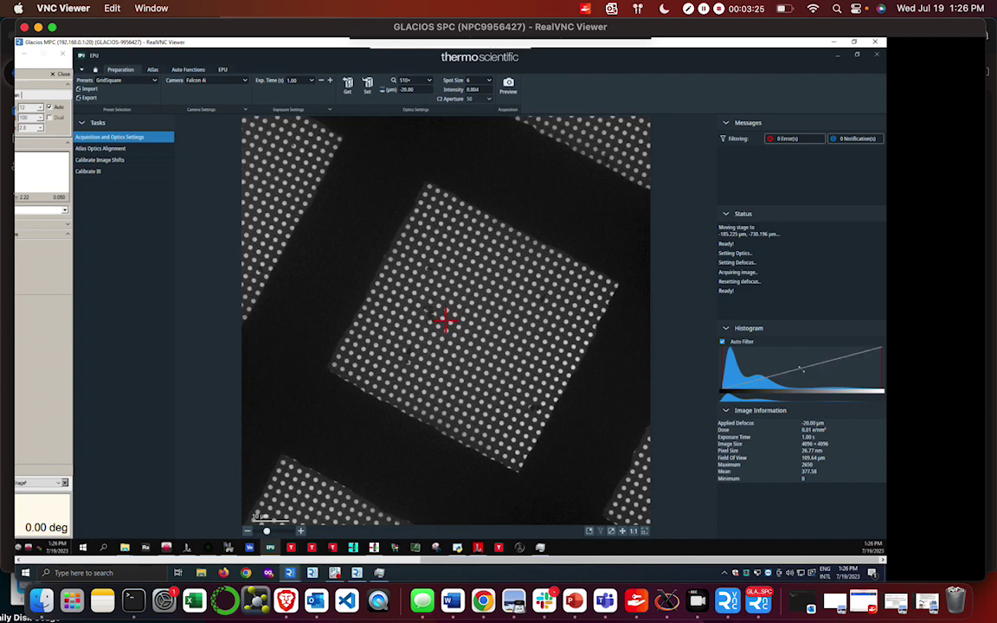
Adjust the preview's contrast curve in the histogram and move the stage to a point near the centre of the grid square.
{"action": "left_click_drag", "start_coordinate": [800, 370], "coordinate": [804, 382]}
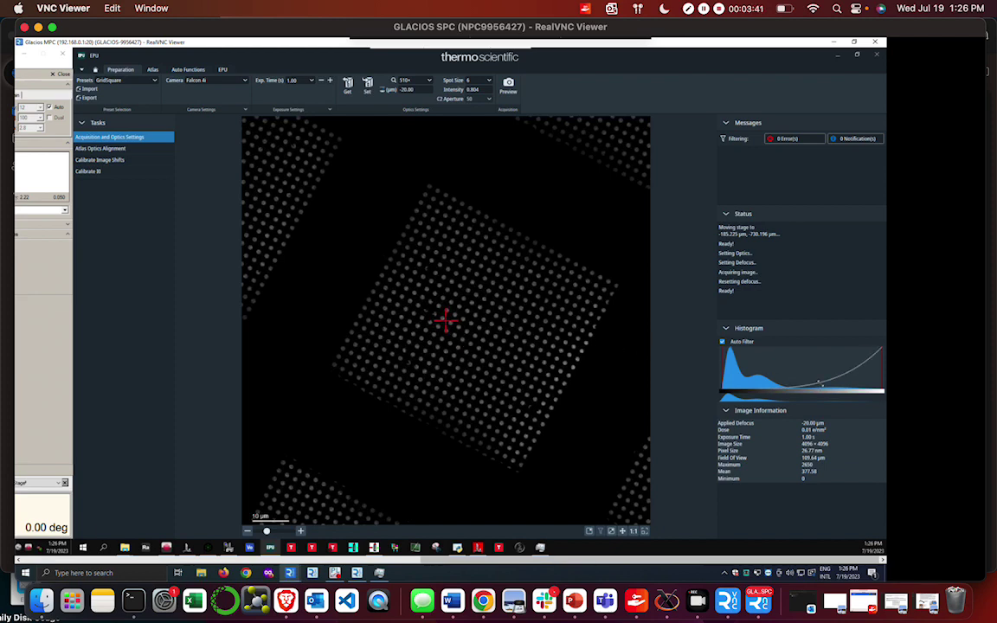
{"action": "double_click", "coordinate": [737, 341]}
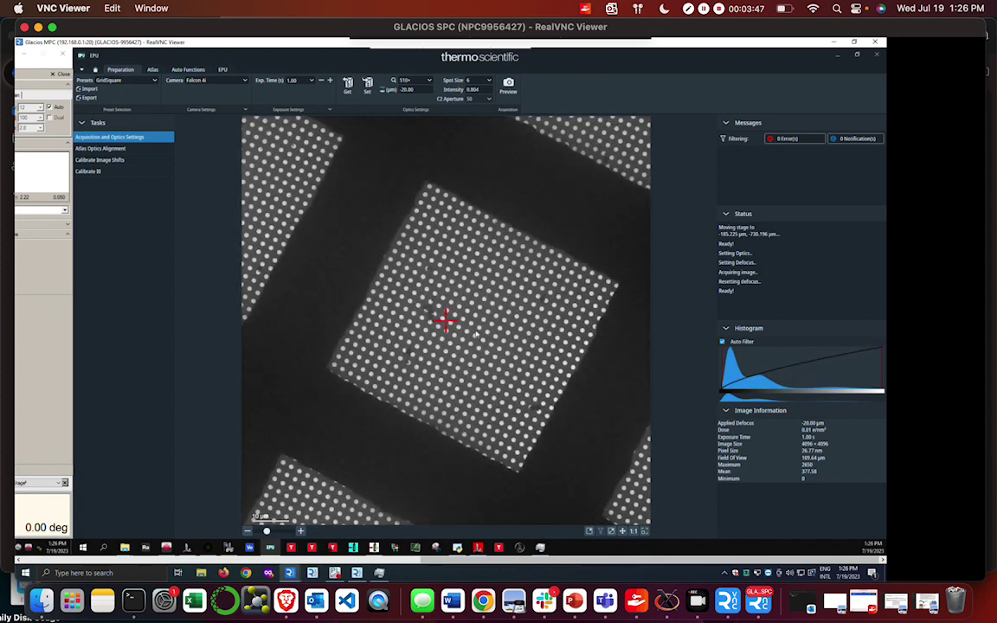
{"action": "right_click", "coordinate": [476, 334]}
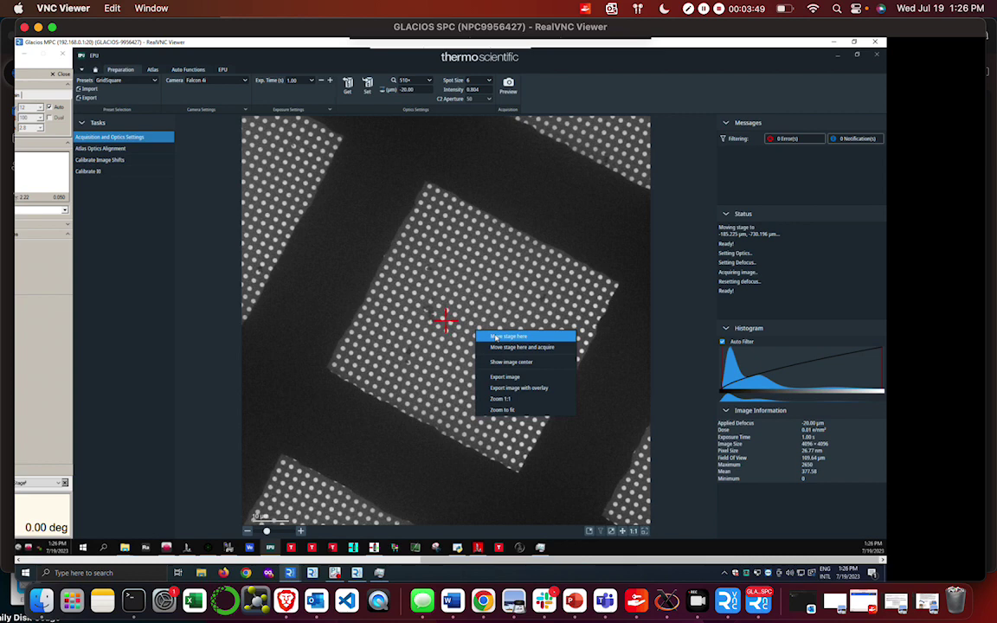
{"action": "left_click", "coordinate": [506, 336]}
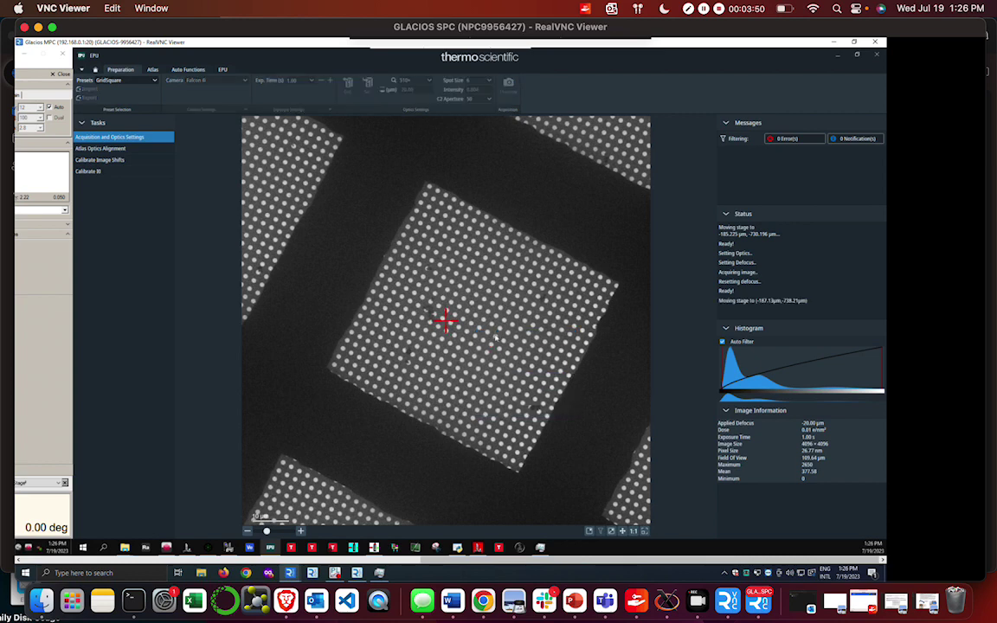
Choose the Hole/EucentricHeight preset and run Auto-eucentric by beam tilt at the current stage position.
{"action": "left_click", "coordinate": [134, 80]}
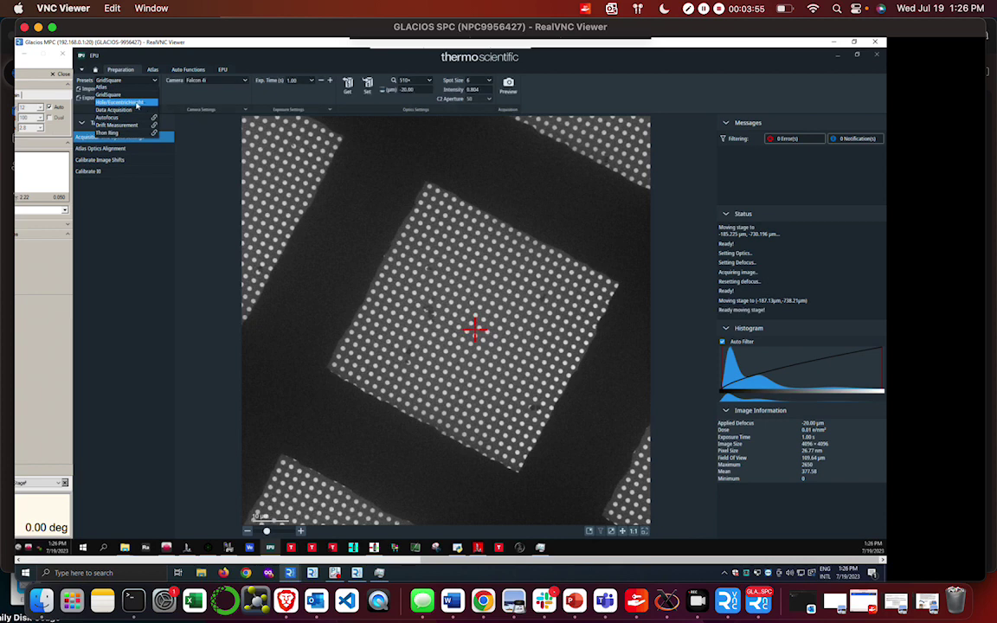
{"action": "left_click", "coordinate": [131, 102]}
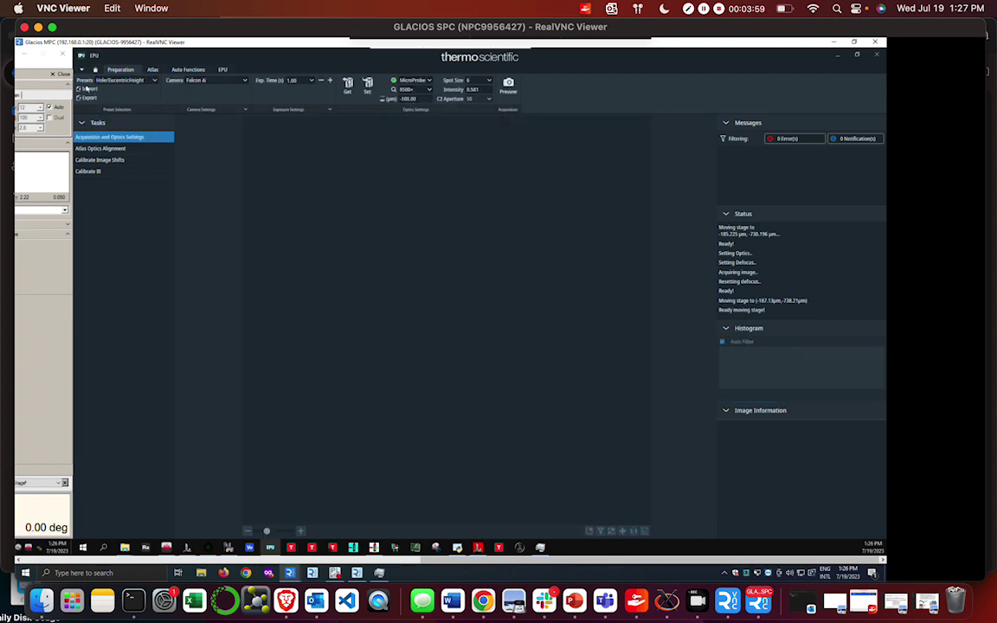
{"action": "left_click", "coordinate": [188, 71]}
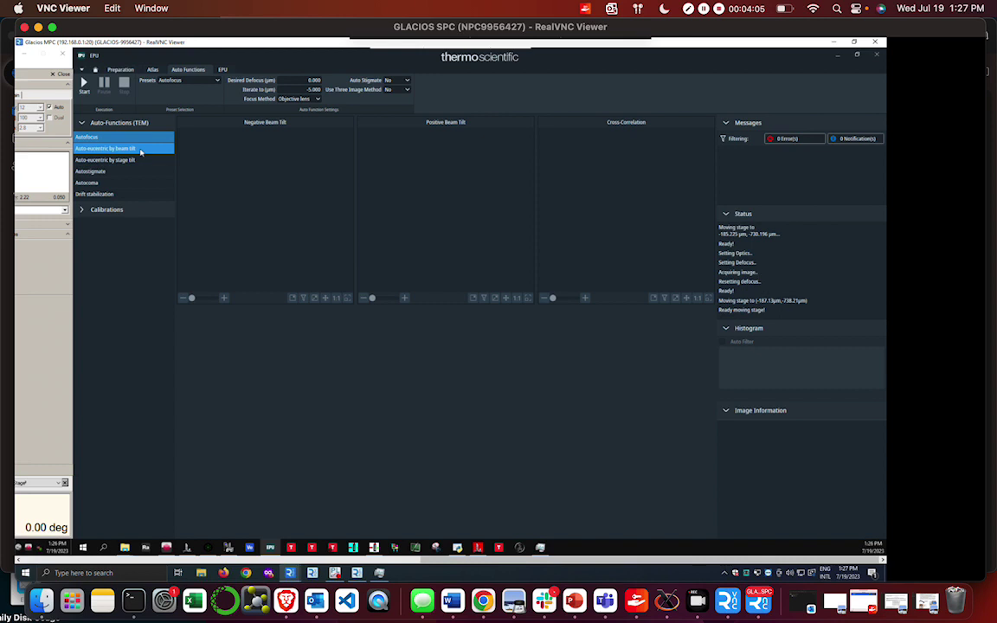
{"action": "left_click", "coordinate": [140, 150]}
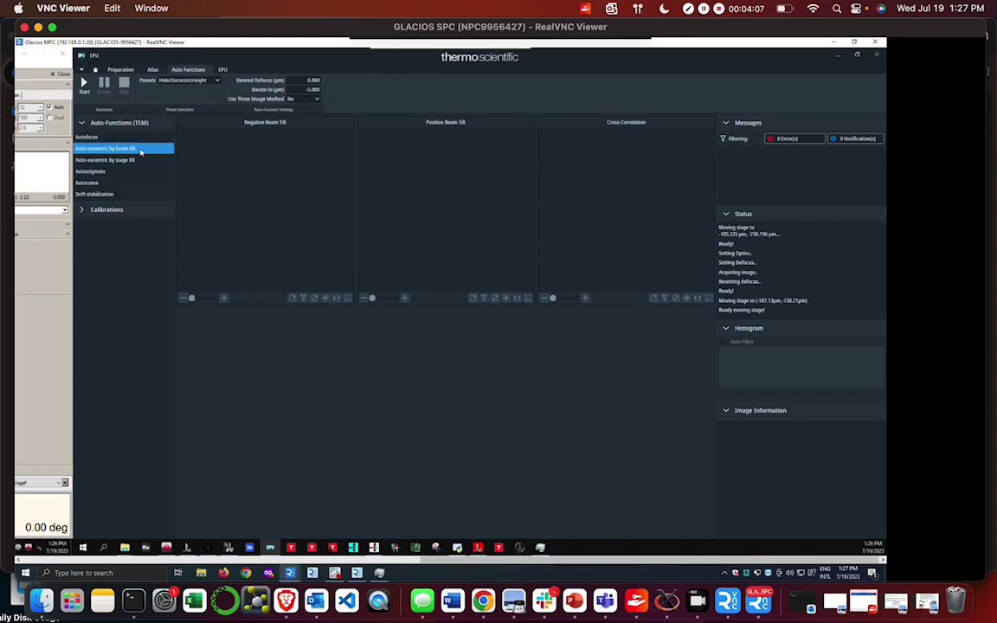
{"action": "left_click", "coordinate": [83, 83]}
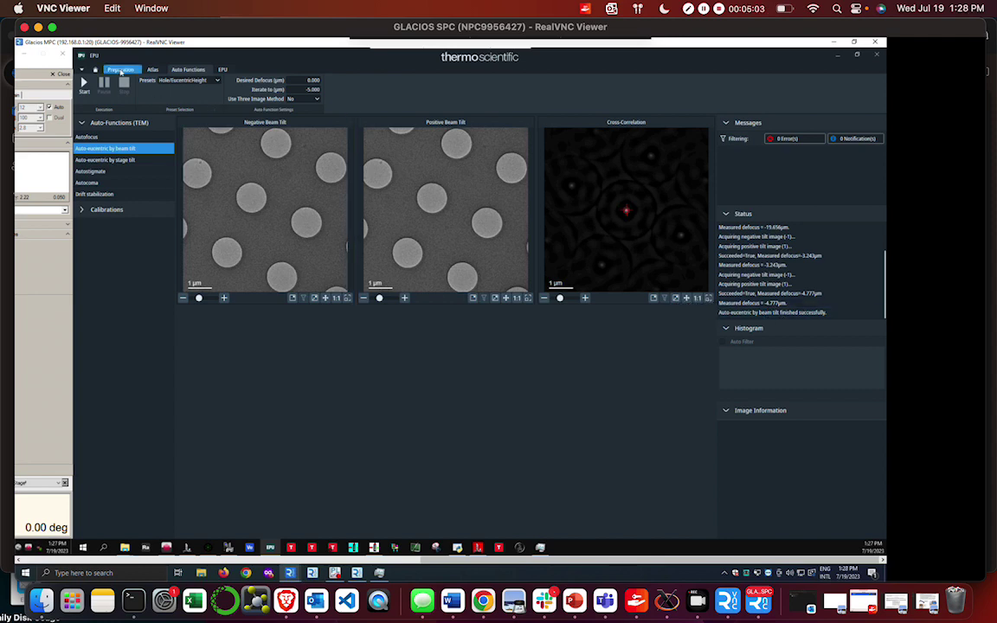
Acquire a preview with the Hole/EucentricHeight preset and move the stage onto the hole at the image's upper-right edge.
{"action": "left_click", "coordinate": [120, 72]}
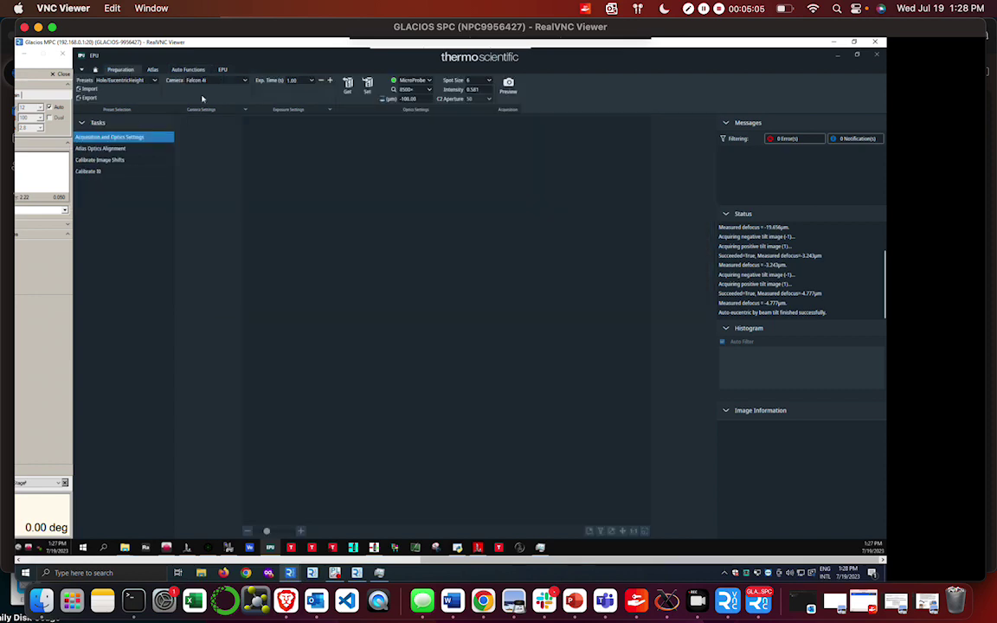
{"action": "left_click", "coordinate": [509, 87]}
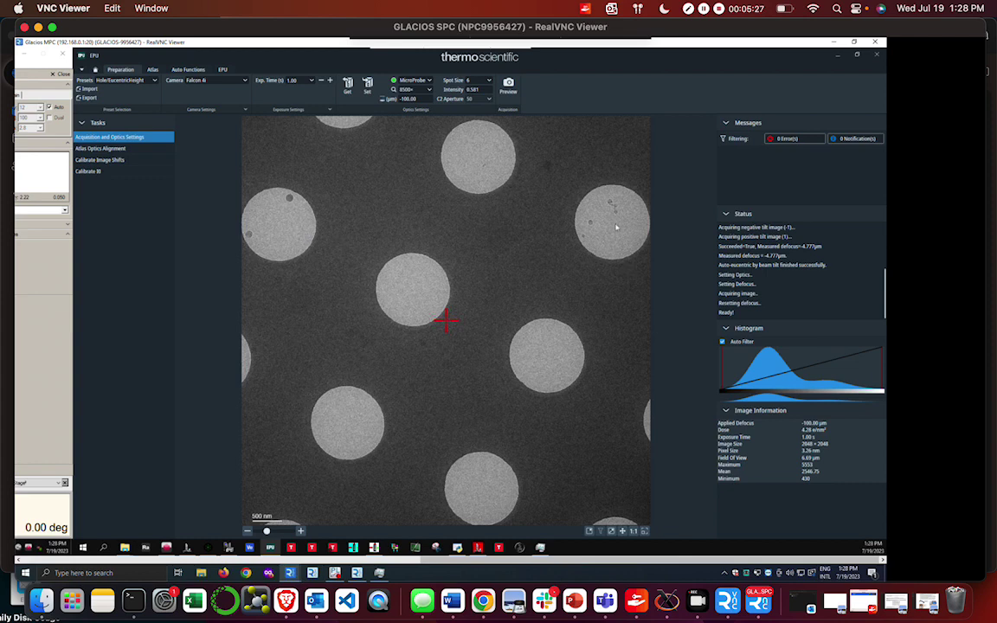
{"action": "right_click", "coordinate": [614, 226]}
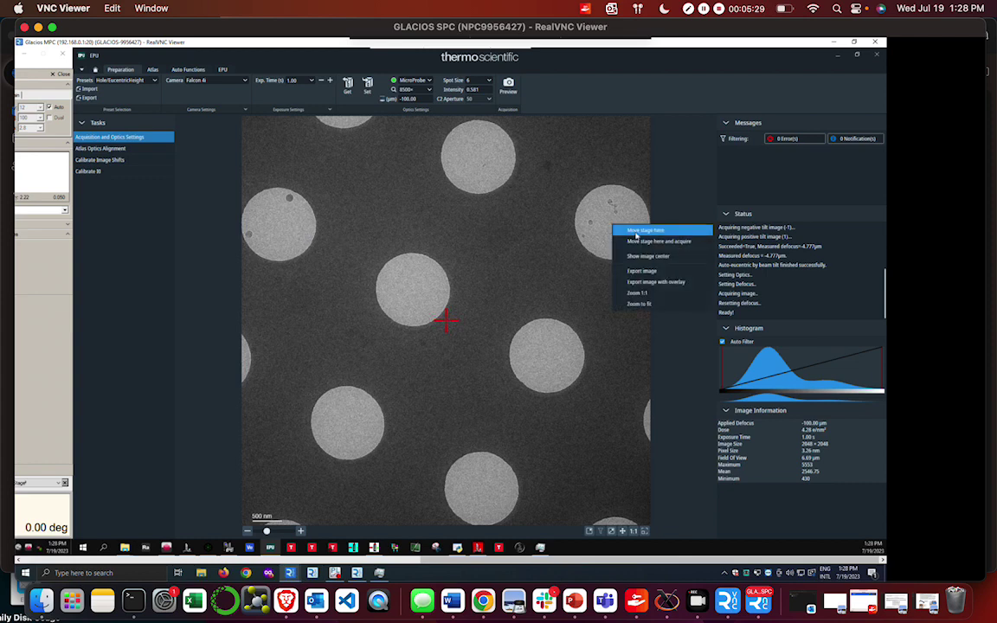
{"action": "left_click", "coordinate": [637, 232]}
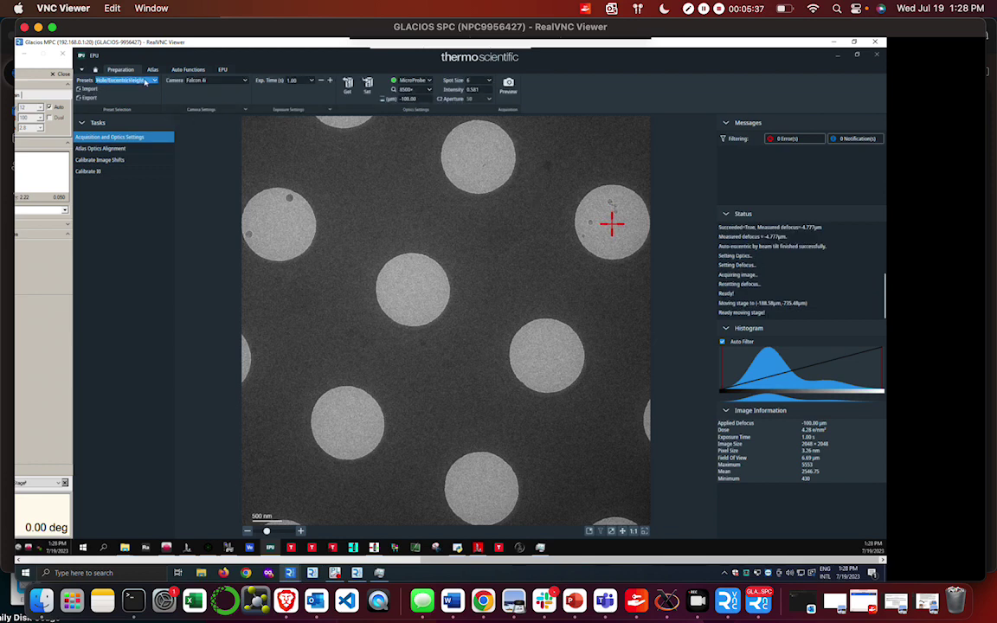
Acquire a preview of the hole with the Data Acquisition preset and increase its contrast by narrowing the histogram range.
{"action": "left_click", "coordinate": [145, 81]}
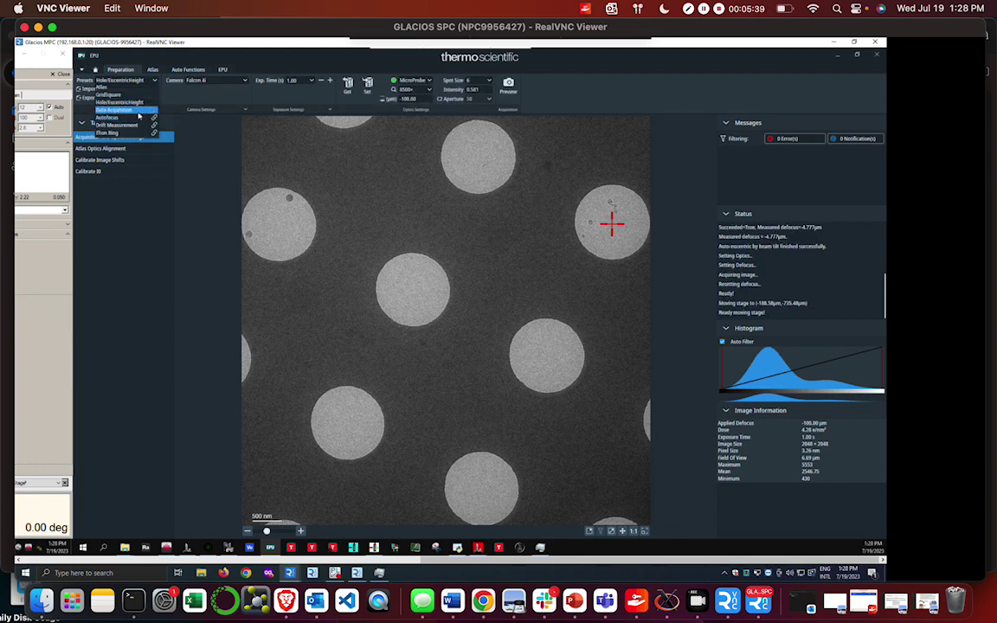
{"action": "left_click", "coordinate": [137, 114]}
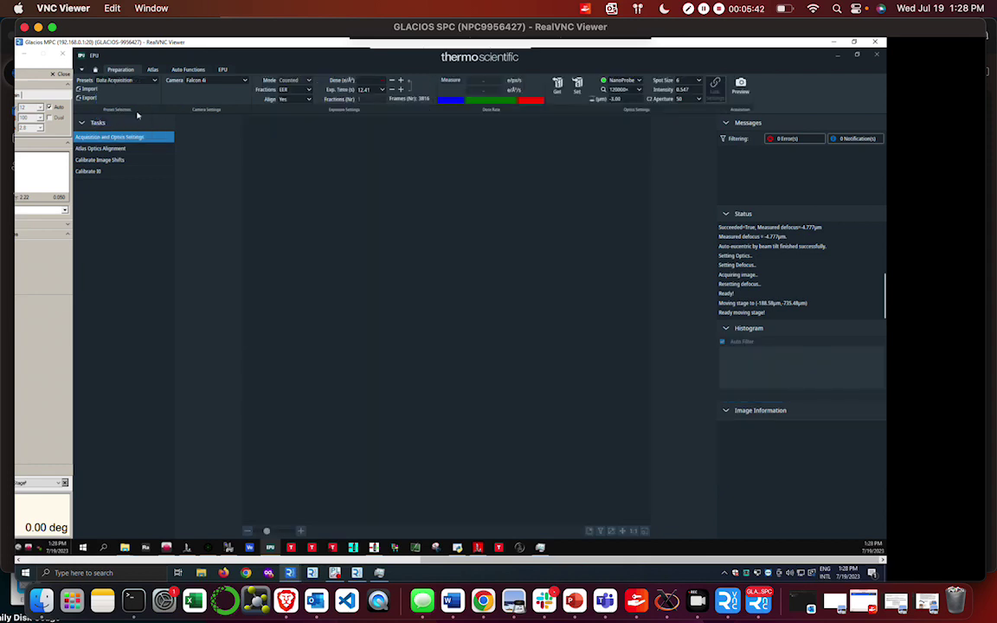
{"action": "left_click", "coordinate": [741, 86]}
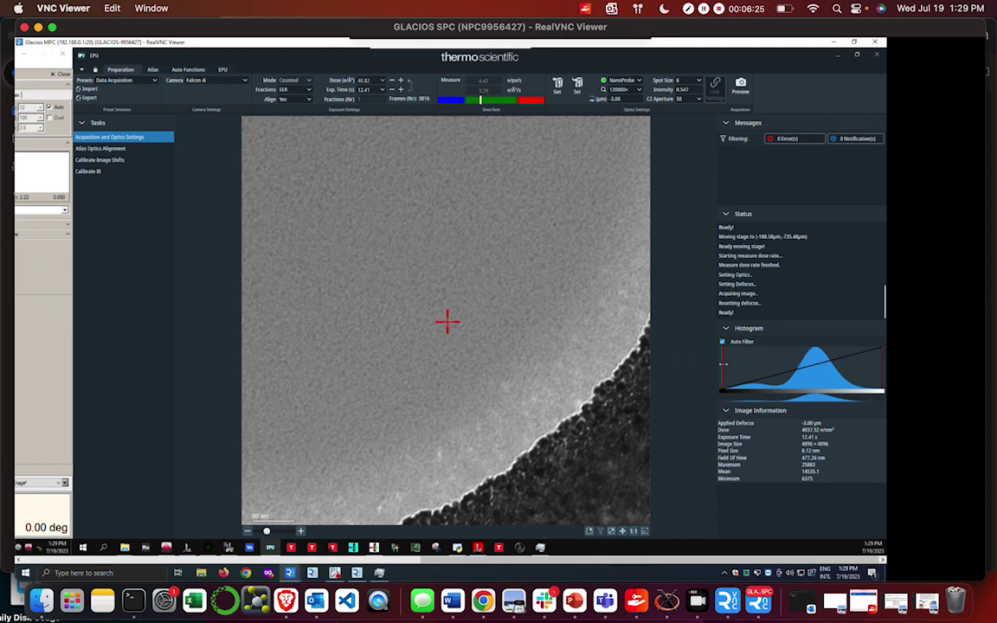
{"action": "left_click_drag", "start_coordinate": [741, 362], "coordinate": [765, 363]}
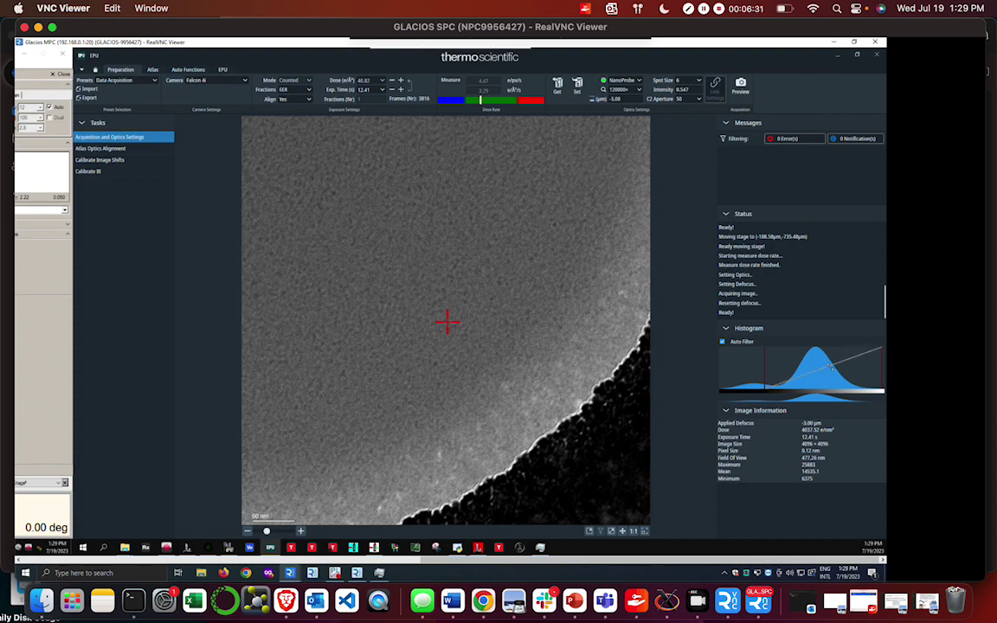
{"action": "mouse_move", "coordinate": [828, 367]}
{"action": "left_mouse_down"}
{"action": "mouse_move", "coordinate": [841, 387]}
{"action": "mouse_move", "coordinate": [829, 368]}
{"action": "left_mouse_up"}
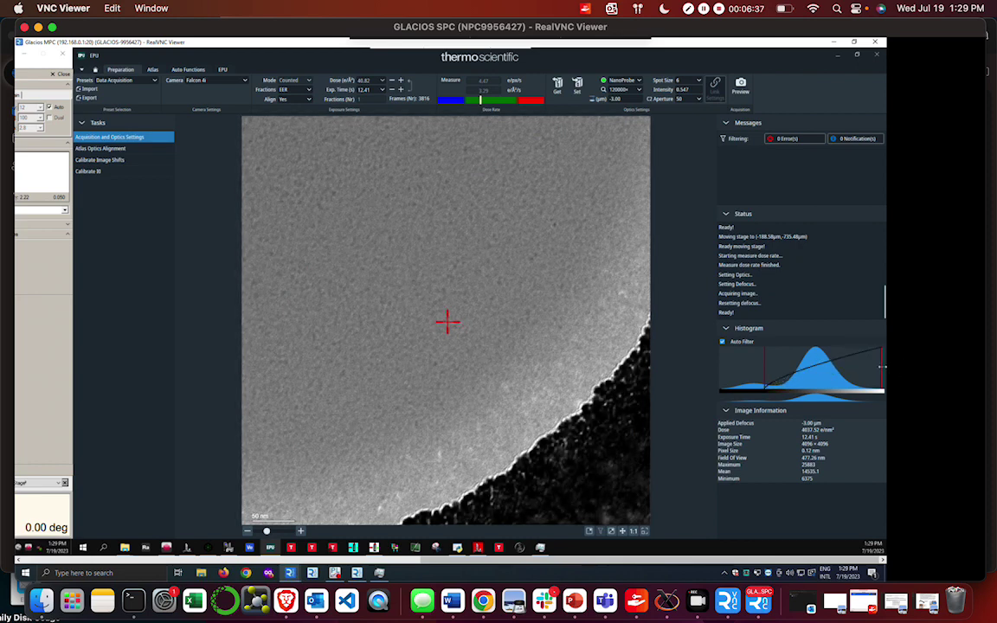
{"action": "left_click_drag", "start_coordinate": [881, 367], "coordinate": [861, 372]}
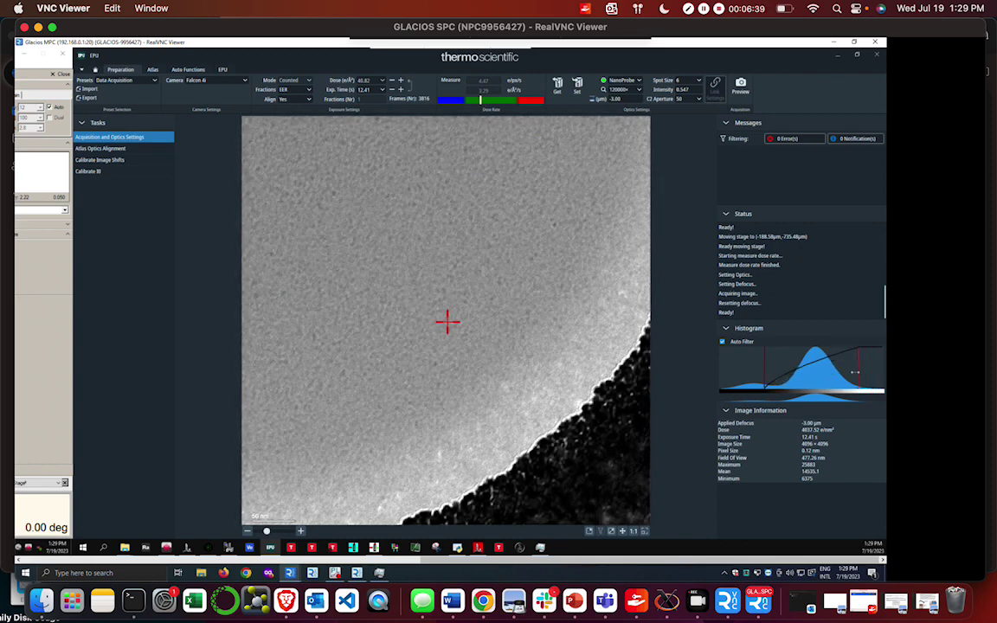
{"action": "left_click_drag", "start_coordinate": [854, 372], "coordinate": [849, 374]}
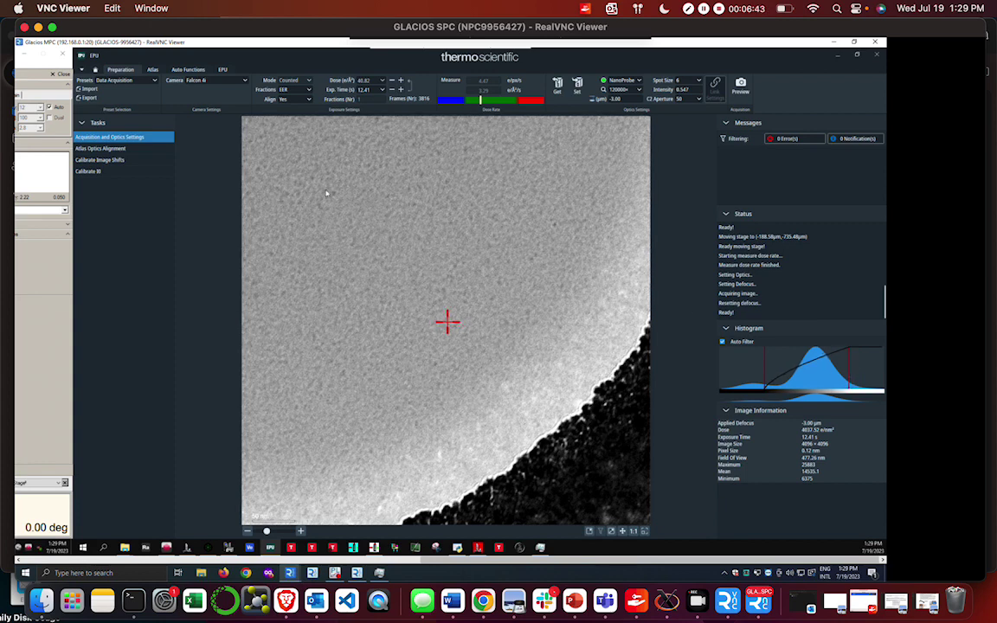
Move the stage toward the upper-left corner of the preview, farther from the hole's edge, and acquire a new image there.
{"action": "right_click", "coordinate": [344, 167]}
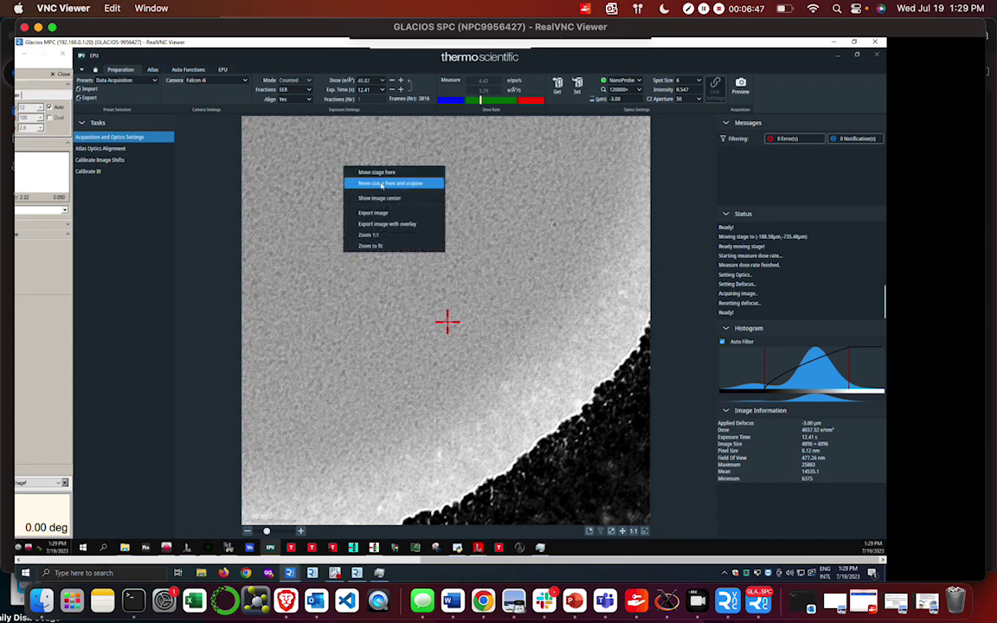
{"action": "left_click", "coordinate": [231, 115]}
{"action": "right_click", "coordinate": [256, 131]}
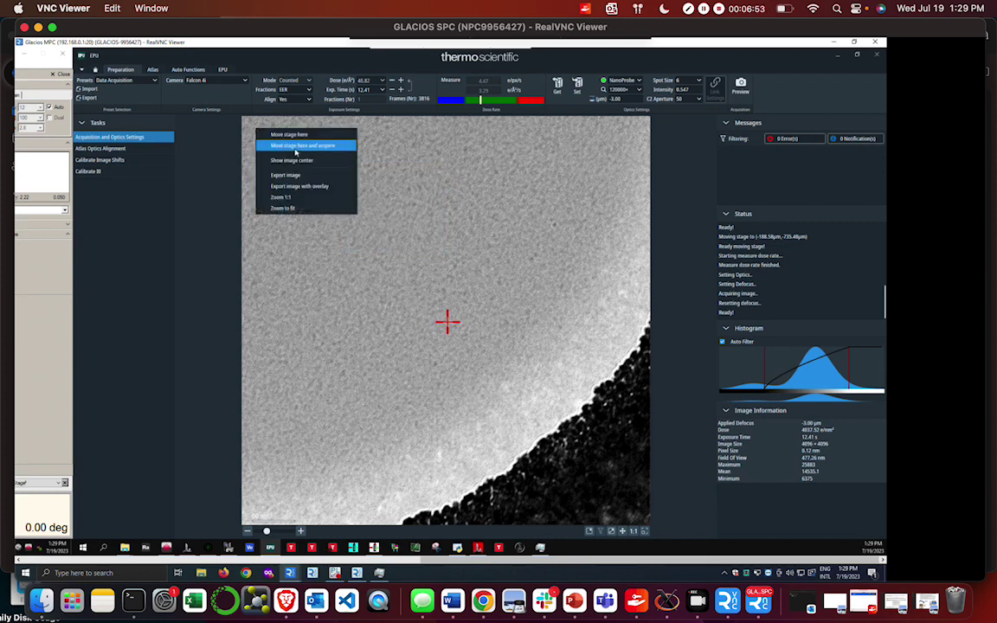
{"action": "left_click", "coordinate": [295, 147]}
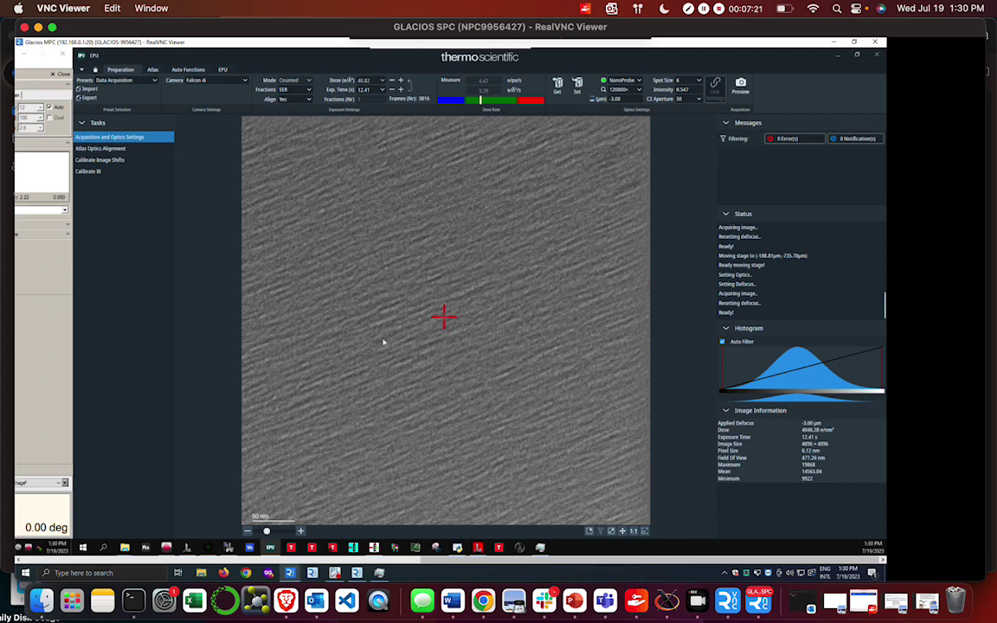
Return to the Hole/EucentricHeight preset's image and move the stage onto the hole at the image's upper-left edge.
{"action": "left_click", "coordinate": [138, 79]}
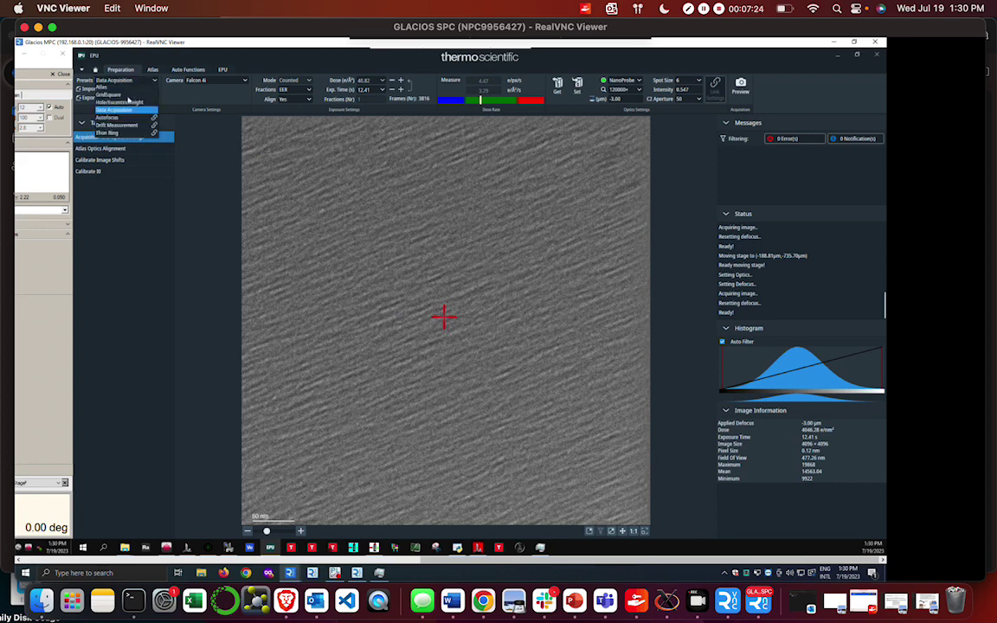
{"action": "left_click", "coordinate": [129, 102]}
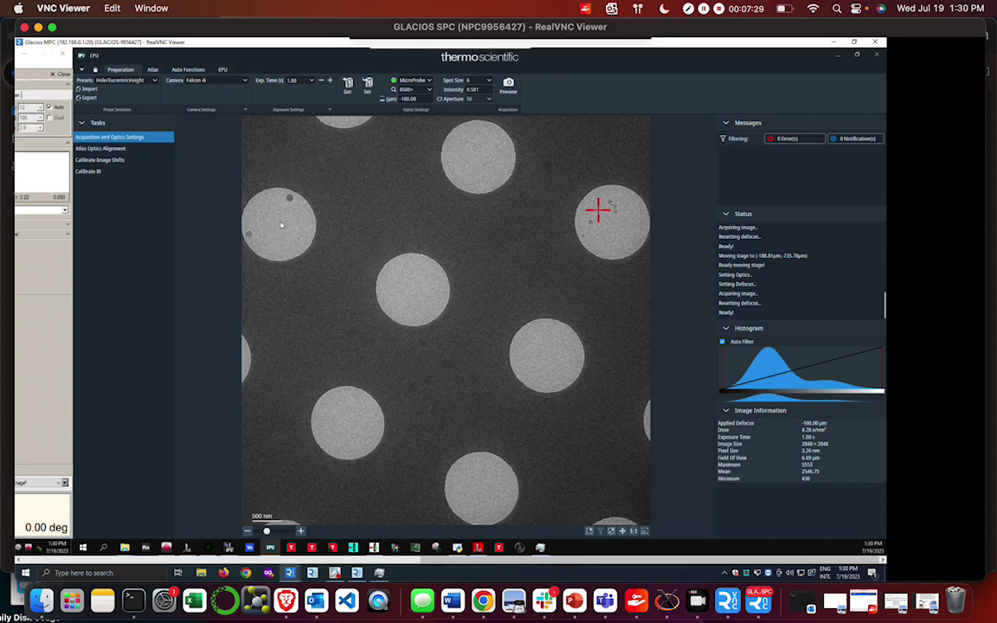
{"action": "right_click", "coordinate": [276, 230]}
{"action": "left_click", "coordinate": [294, 233]}
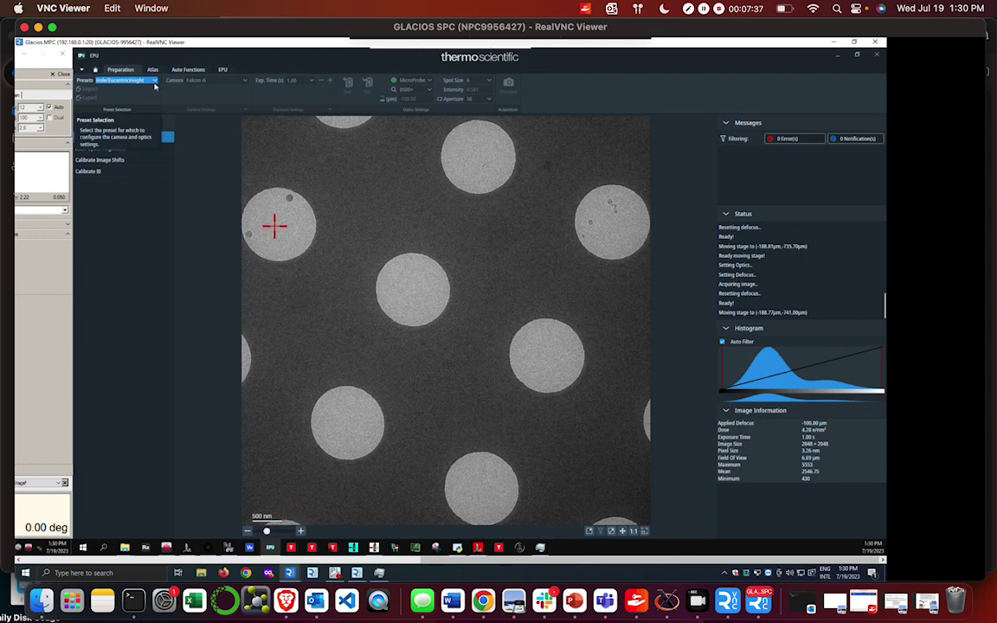
Acquire a Data Acquisition preview of the newly targeted hole and adjust its histogram limits and contrast curve.
{"action": "left_click", "coordinate": [140, 79]}
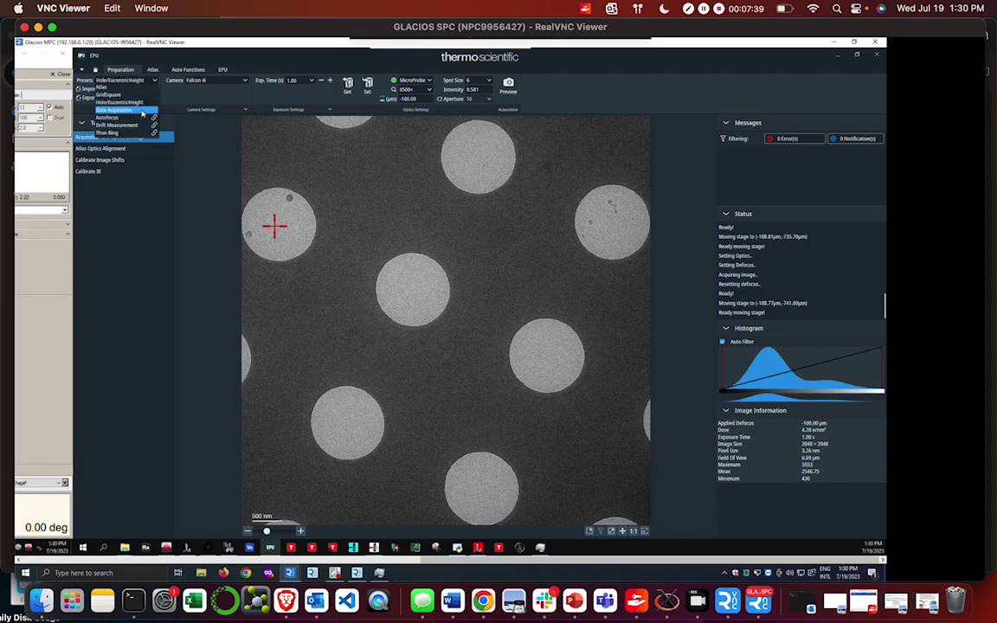
{"action": "left_click", "coordinate": [126, 110]}
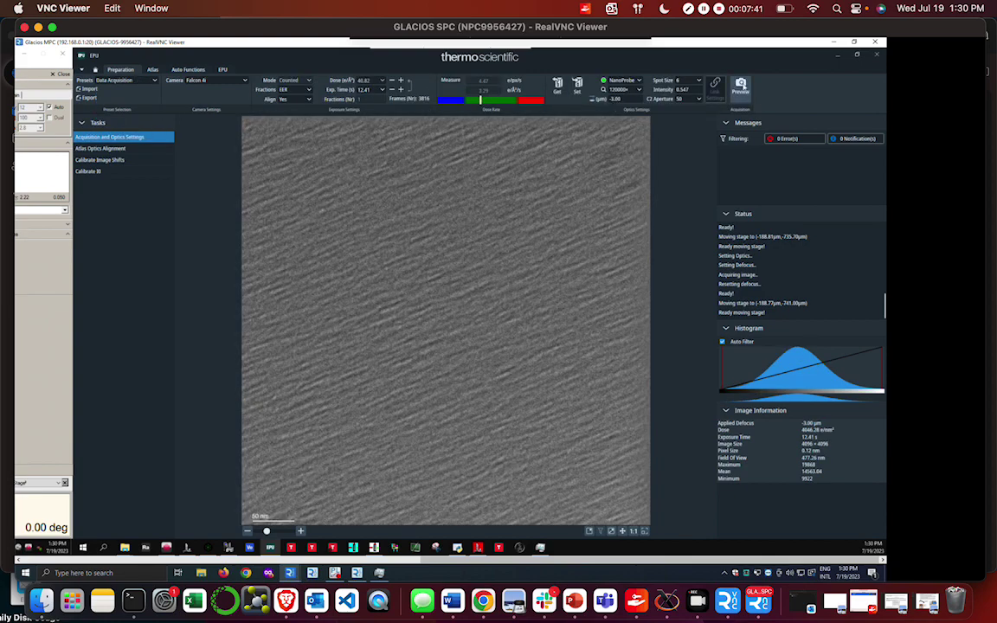
{"action": "left_click", "coordinate": [741, 85]}
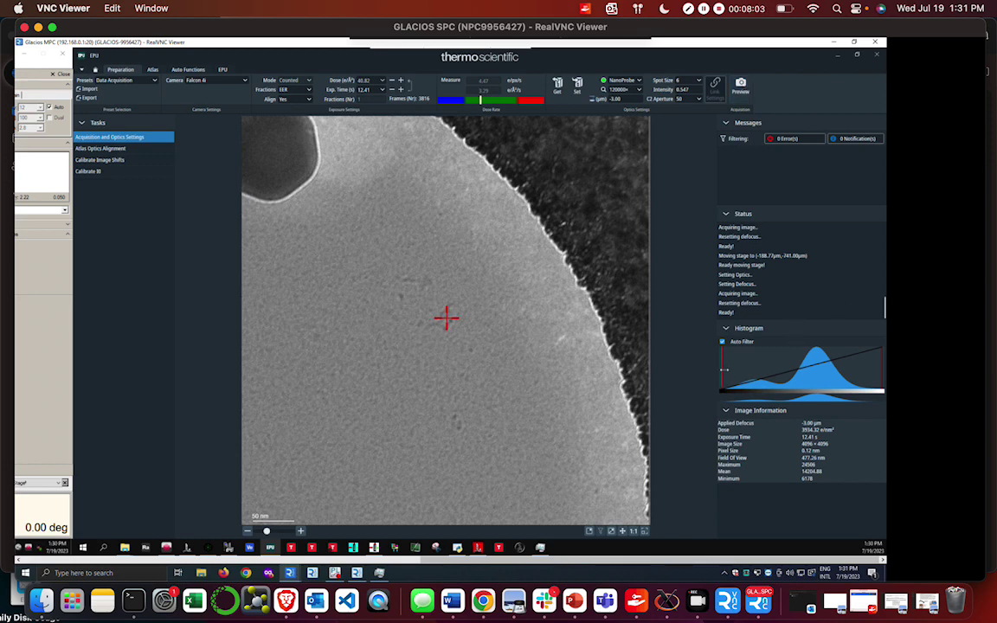
{"action": "left_click_drag", "start_coordinate": [725, 370], "coordinate": [749, 370]}
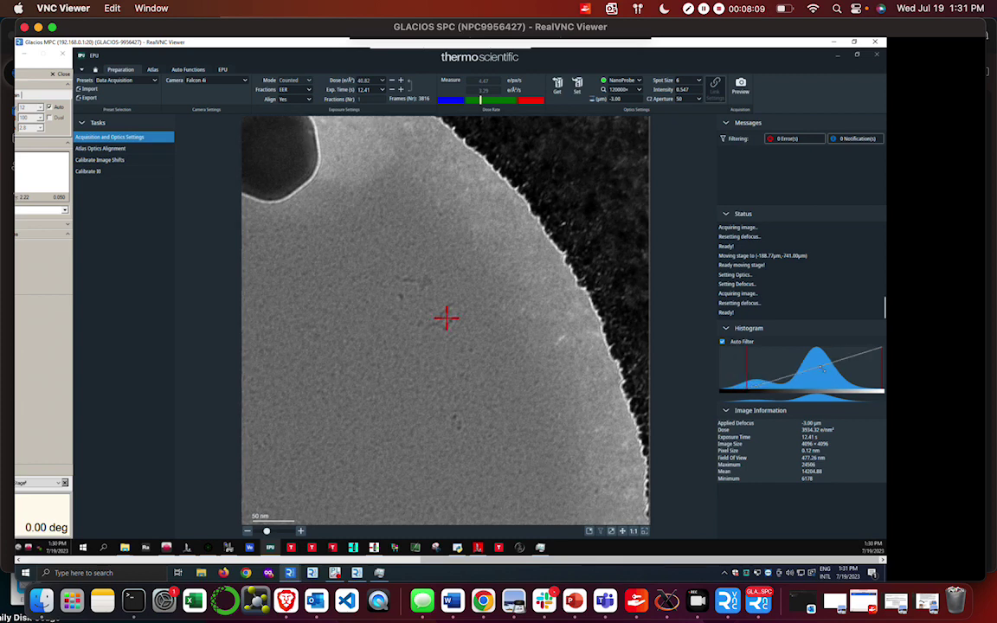
{"action": "mouse_move", "coordinate": [823, 372]}
{"action": "left_mouse_down"}
{"action": "mouse_move", "coordinate": [766, 322]}
{"action": "mouse_move", "coordinate": [741, 333]}
{"action": "mouse_move", "coordinate": [818, 360]}
{"action": "left_mouse_up"}
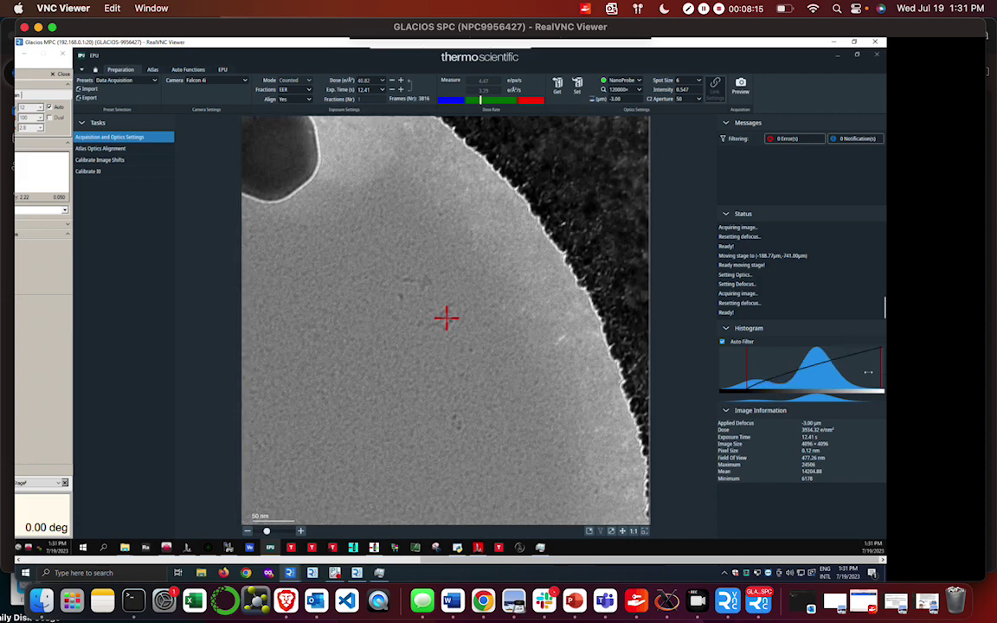
{"action": "left_click_drag", "start_coordinate": [866, 372], "coordinate": [777, 378]}
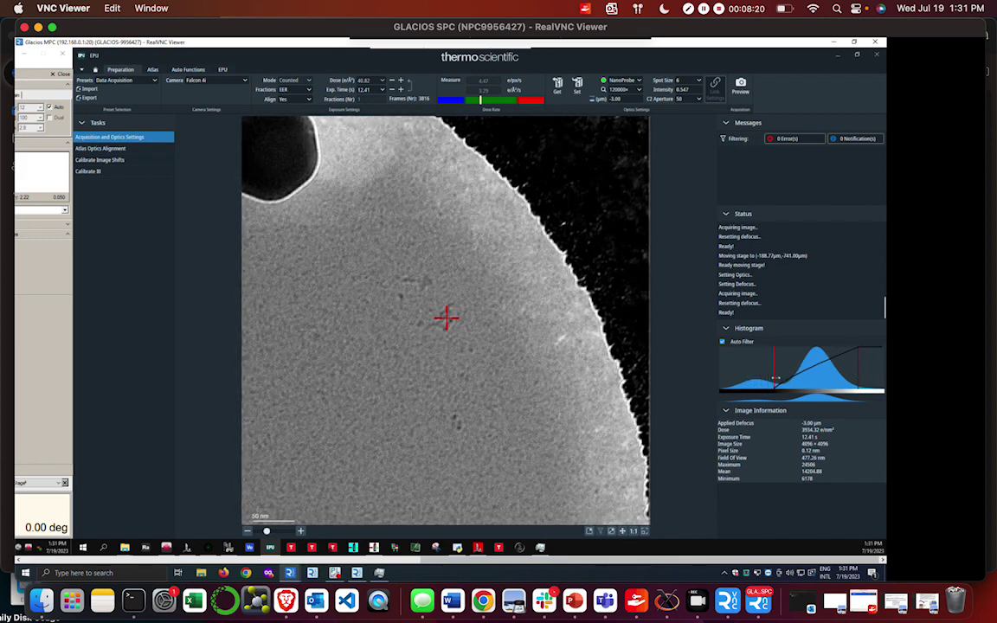
Export the Data Acquisition preview as a JPG named Cas10-3_GS1_hole1_data in the 20230717_Test folder.
{"action": "right_click", "coordinate": [425, 362]}
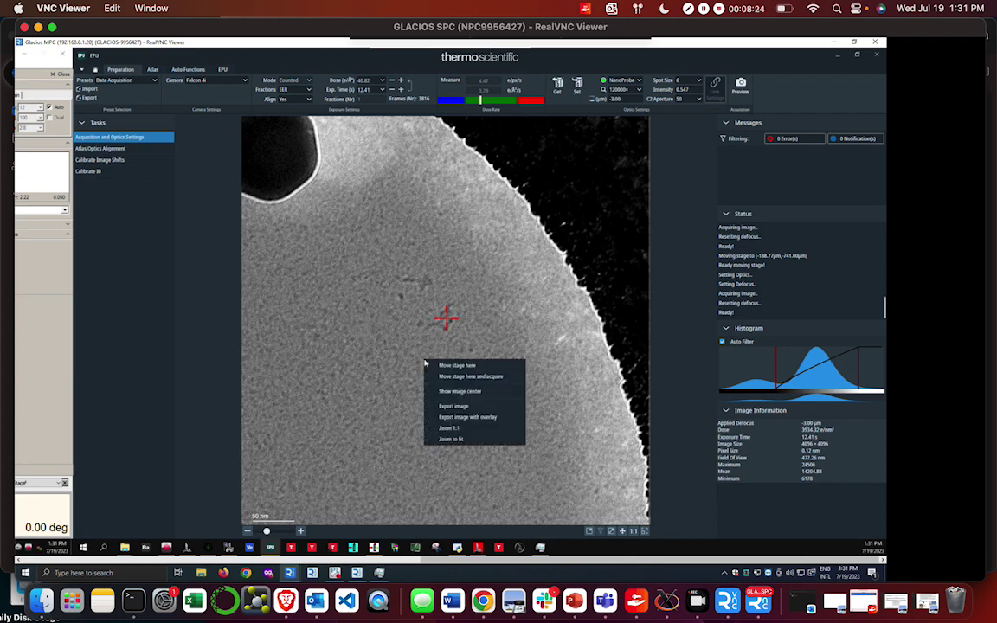
{"action": "left_click", "coordinate": [464, 414]}
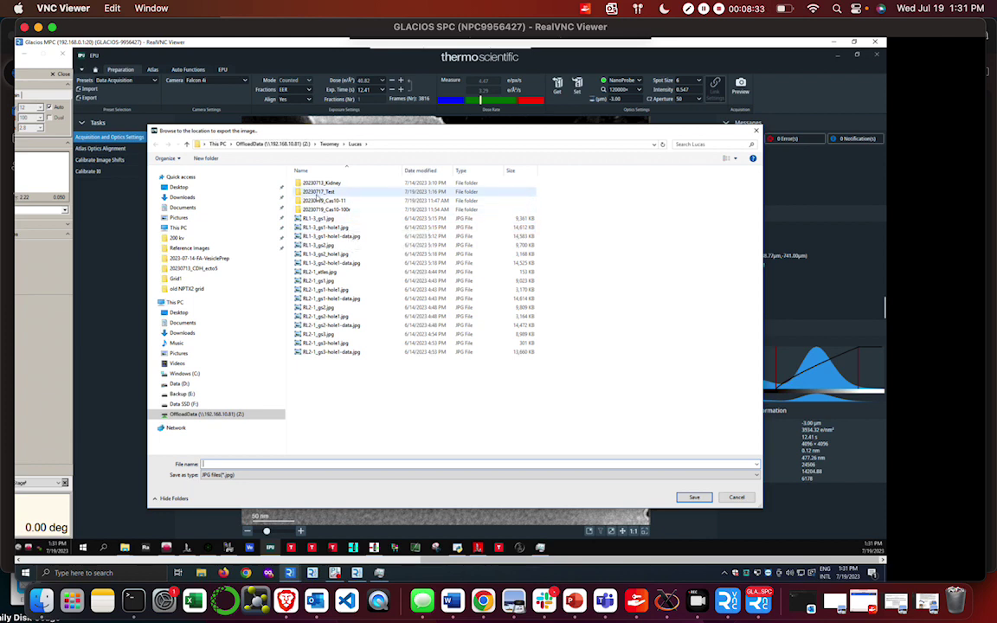
{"action": "left_click", "coordinate": [319, 193]}
{"action": "double_click", "coordinate": [319, 194]}
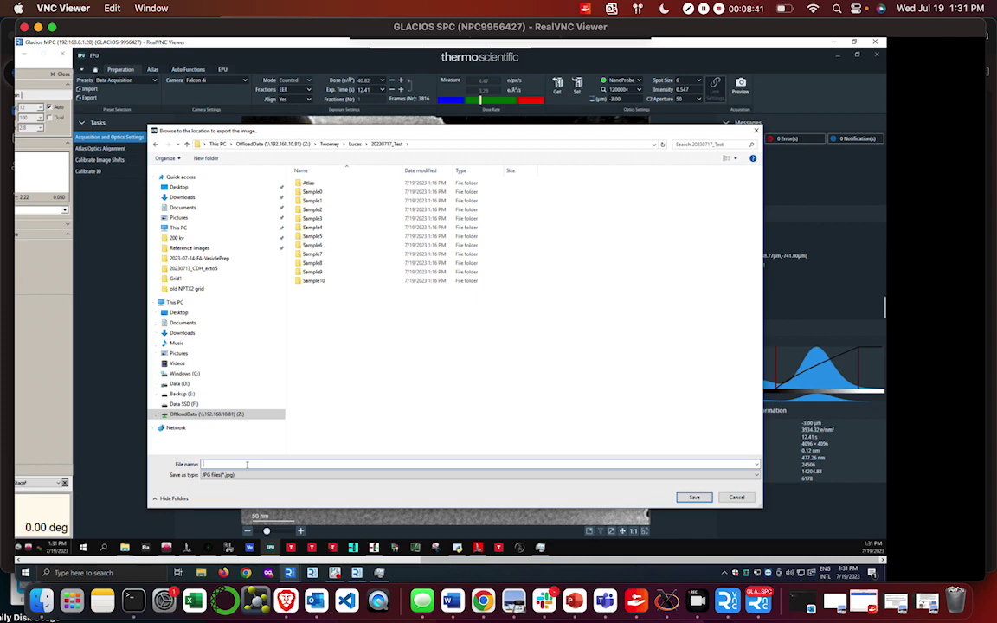
{"action": "type", "text": "C"}
{"action": "type", "text": "e1_data"}
{"action": "left_click", "coordinate": [703, 497]}
Switch to the Hole/EucentricHeight preset's image and export it as a JPG named Cas10-3_GS1_hole1 in the 20230717_Test folder.
{"action": "left_click", "coordinate": [126, 80]}
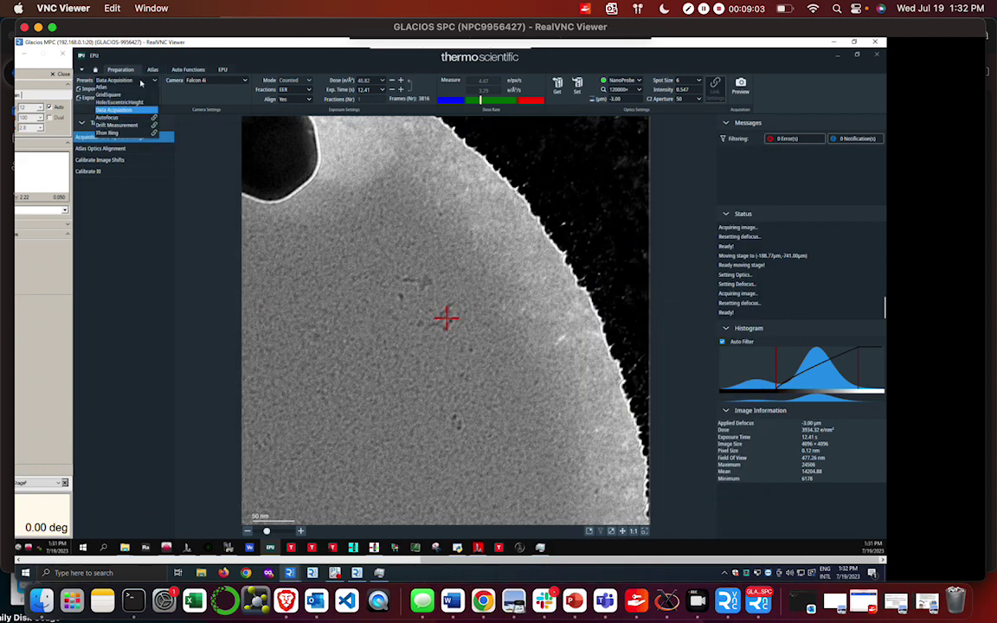
{"action": "left_click", "coordinate": [135, 104]}
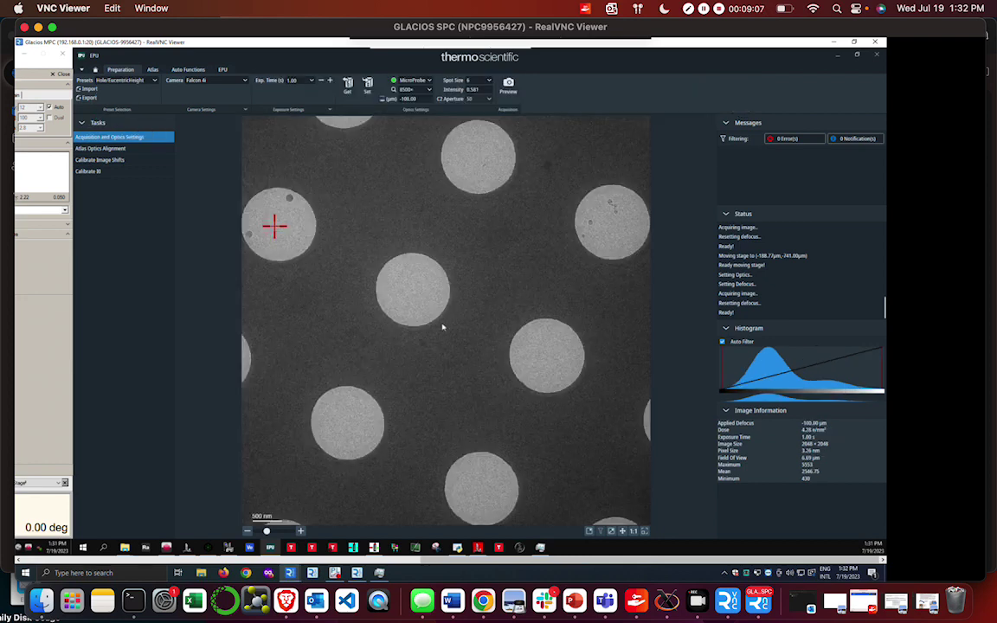
{"action": "right_click", "coordinate": [442, 327]}
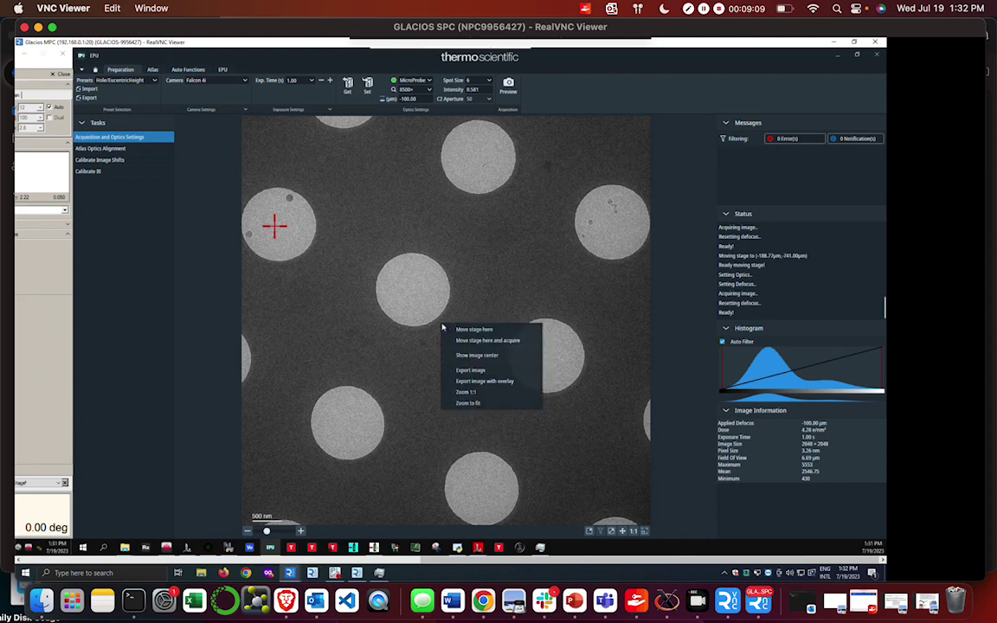
{"action": "left_click", "coordinate": [493, 370]}
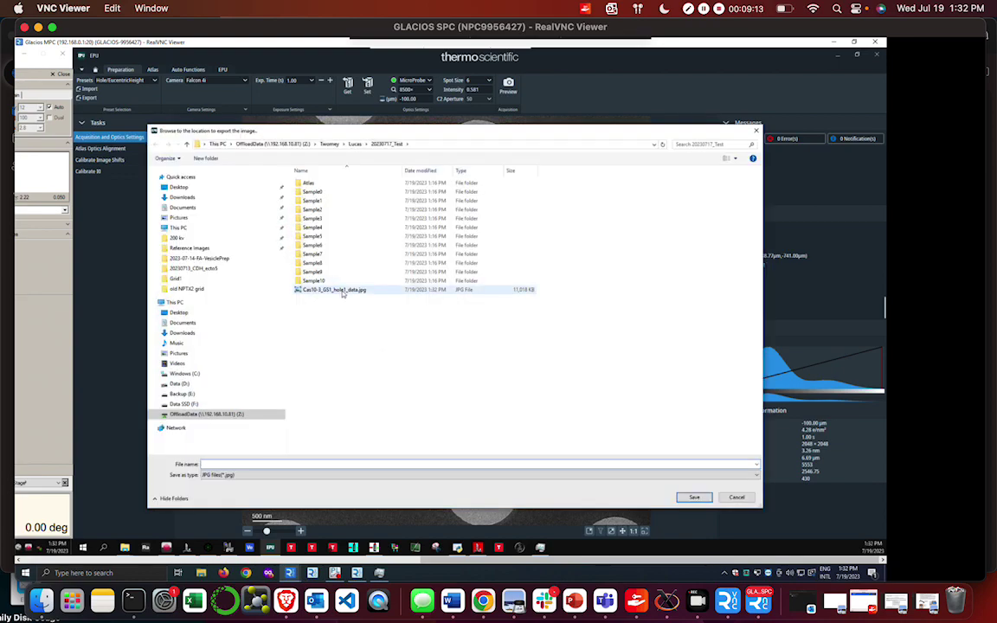
{"action": "left_click", "coordinate": [342, 291]}
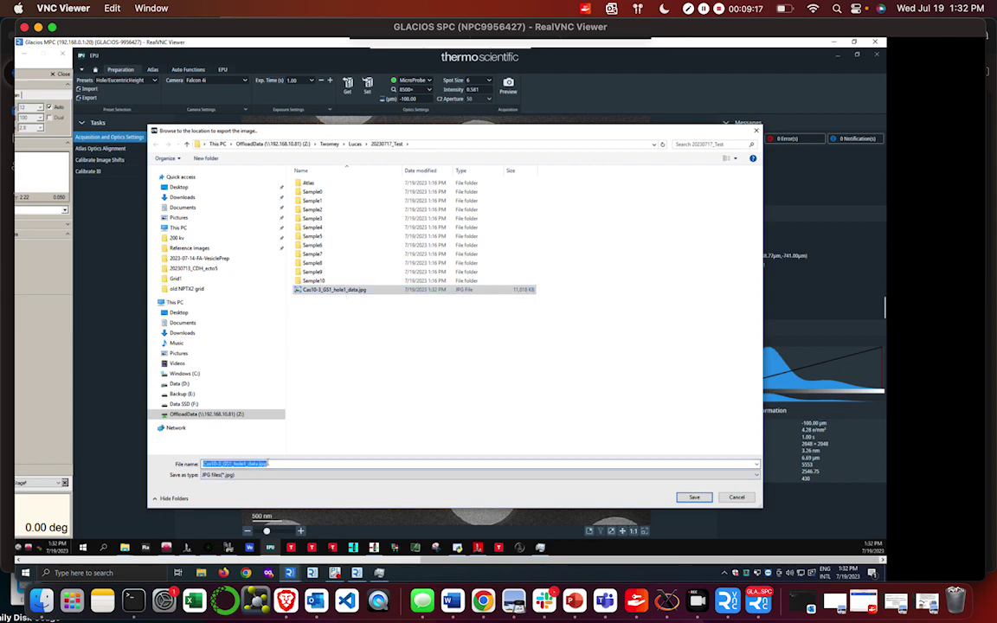
{"action": "left_click_drag", "start_coordinate": [259, 465], "coordinate": [219, 465]}
{"action": "left_click", "coordinate": [278, 465]}
{"action": "key", "text": "BackSpace"}
{"action": "key", "text": "BackSpace"}
{"action": "key", "text": "BackSpace"}
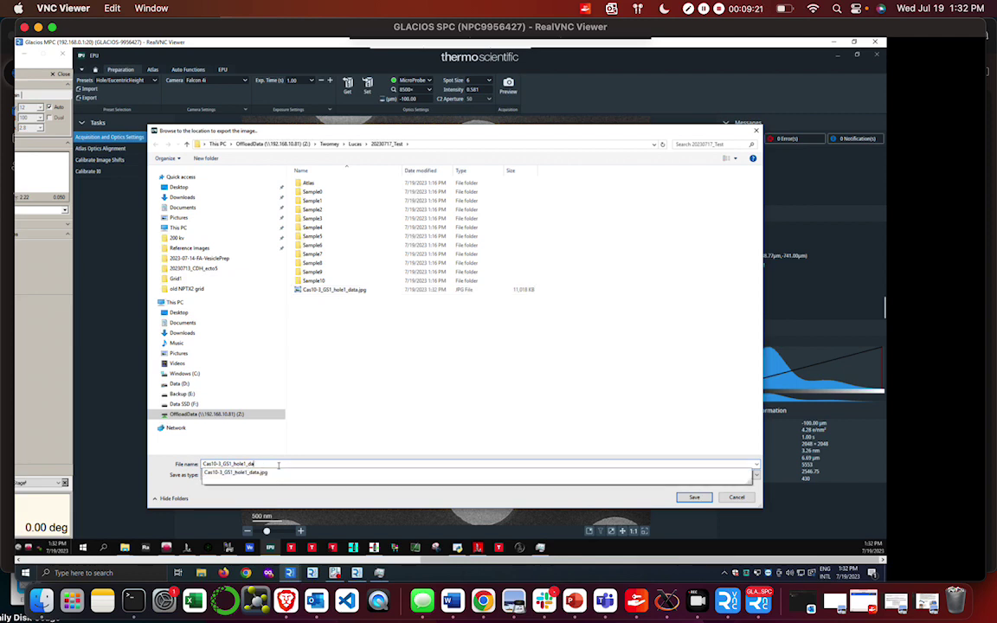
{"action": "key", "text": "BackSpace"}
{"action": "key", "text": "BackSpace"}
{"action": "key", "text": "BackSpace"}
{"action": "key", "text": "Tab"}
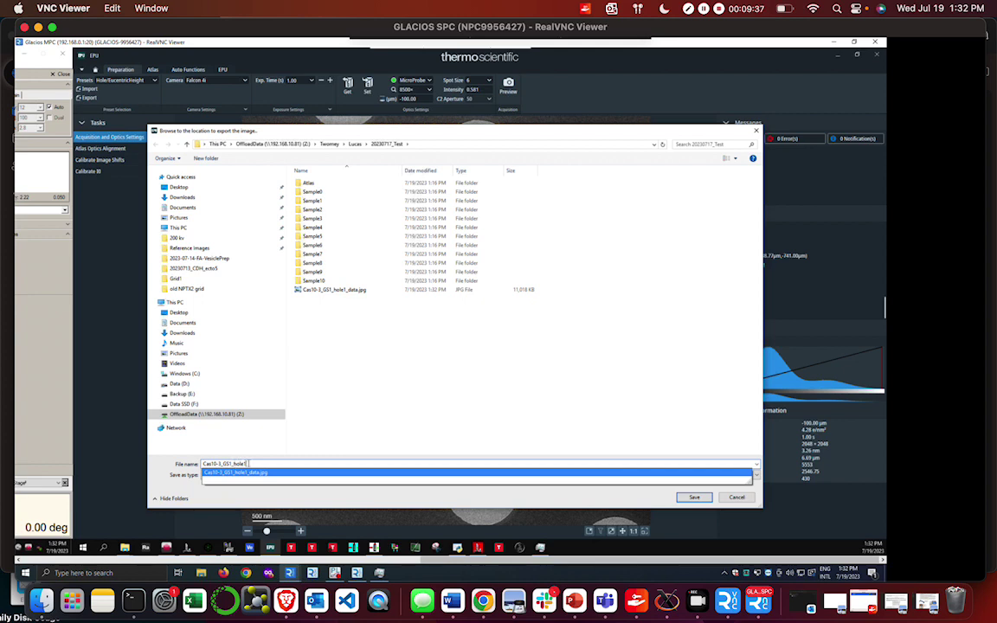
{"action": "left_click", "coordinate": [704, 499]}
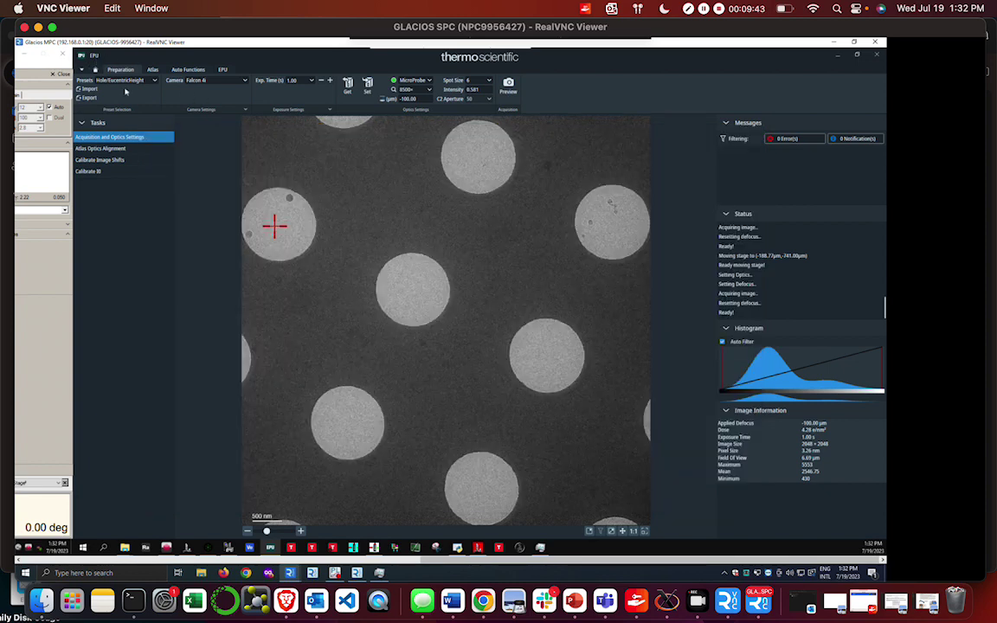
Switch to the GridSquare preset's image and open the image export for it.
{"action": "left_click", "coordinate": [130, 80]}
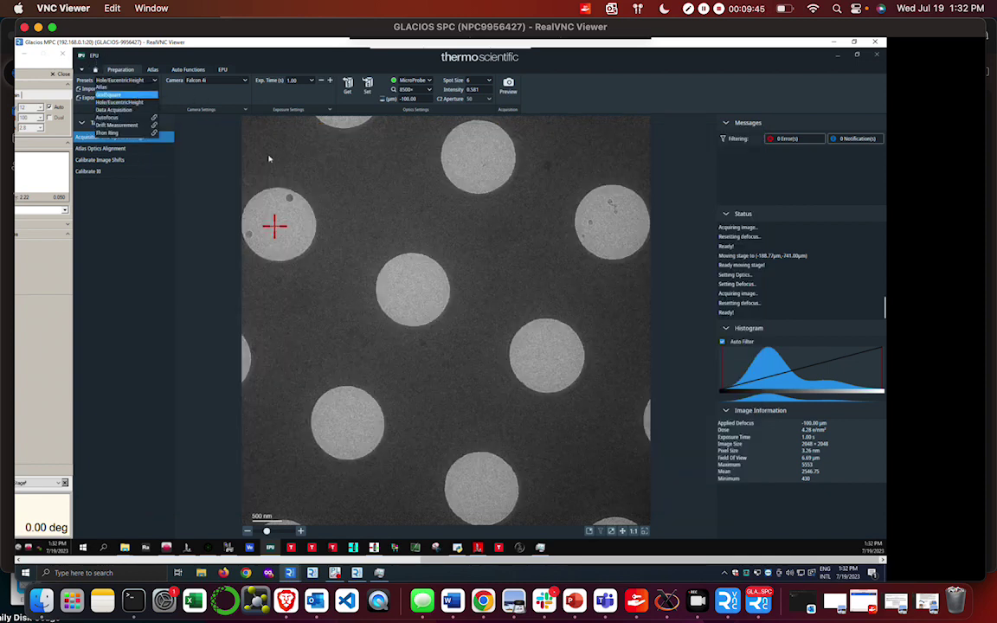
{"action": "left_click", "coordinate": [132, 96]}
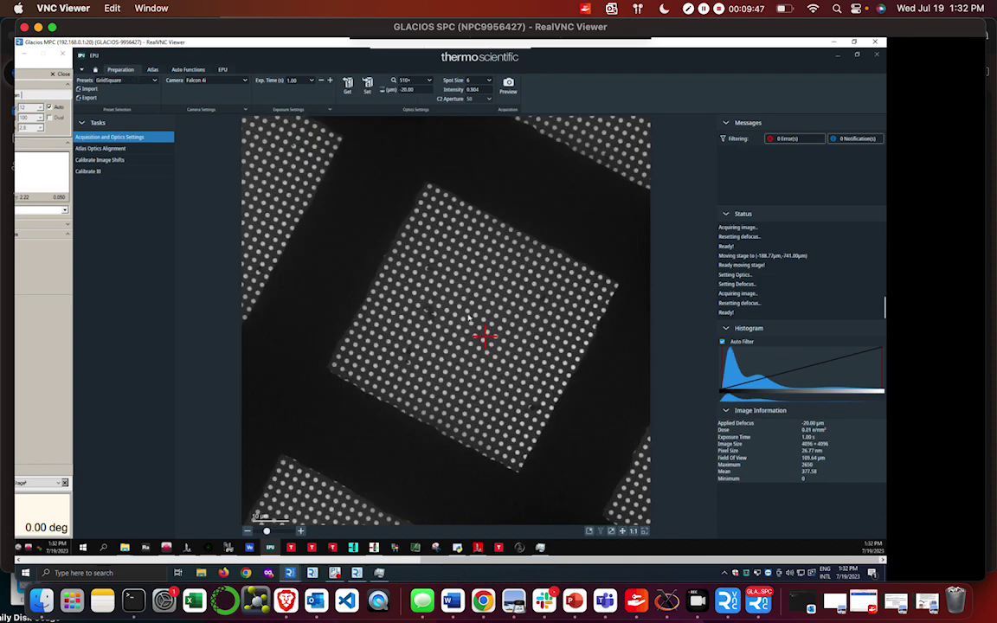
{"action": "right_click", "coordinate": [468, 317]}
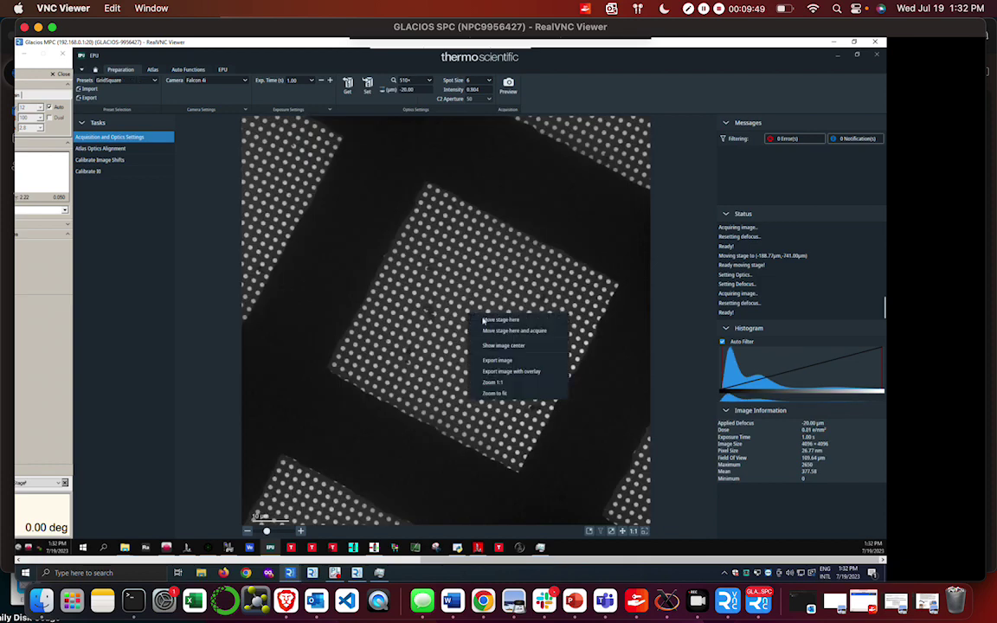
{"action": "left_click", "coordinate": [523, 361]}
Name the grid square export Cas10-3_GS1 and save it as a JPG in the 20230717_Test folder.
{"action": "left_click", "coordinate": [333, 298]}
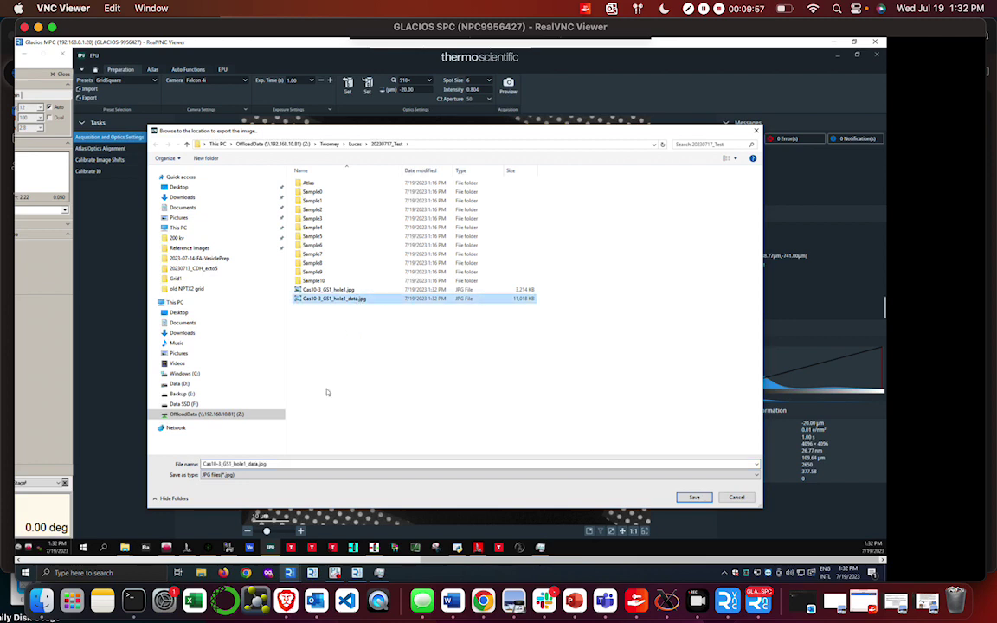
{"action": "left_click_drag", "start_coordinate": [219, 464], "coordinate": [294, 464]}
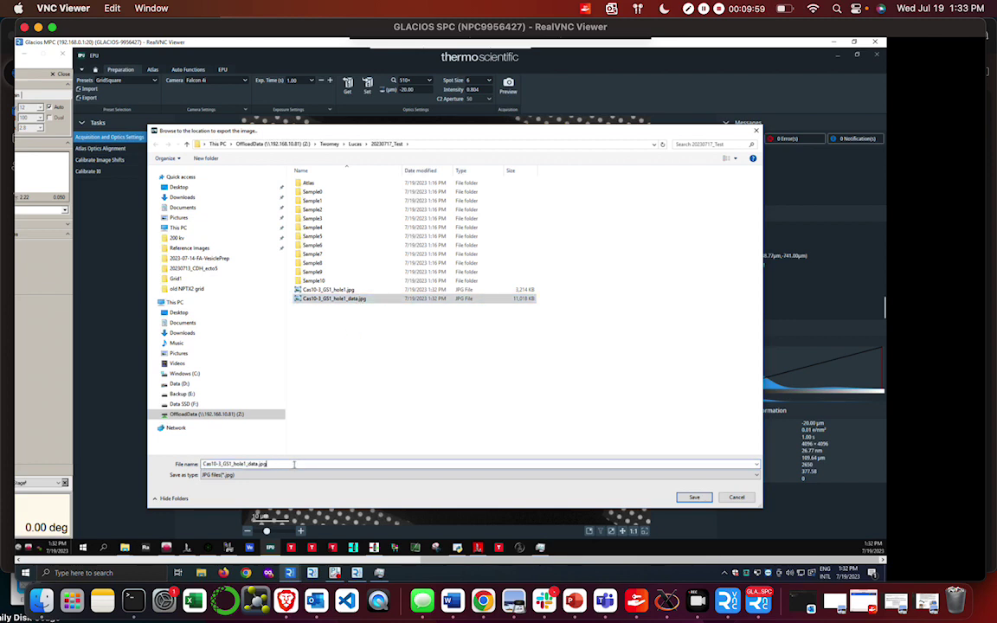
{"action": "left_click_drag", "start_coordinate": [218, 464], "coordinate": [247, 465]}
{"action": "left_click", "coordinate": [274, 464]}
{"action": "key", "text": "BackSpace"}
{"action": "key", "text": "BackSpace"}
{"action": "key", "text": "BackSpace"}
{"action": "key", "text": "BackSpace"}
{"action": "key", "text": "BackSpace"}
{"action": "key", "text": "BackSpace"}
{"action": "key", "text": "BackSpace"}
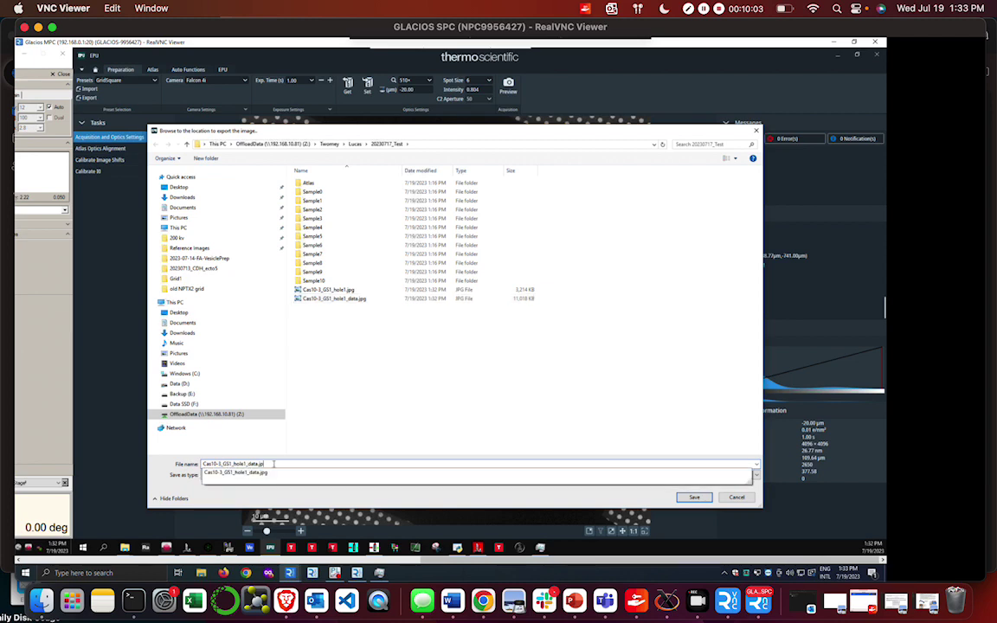
{"action": "key", "text": "BackSpace"}
{"action": "key", "text": "BackSpace"}
{"action": "key", "text": "BackSpace"}
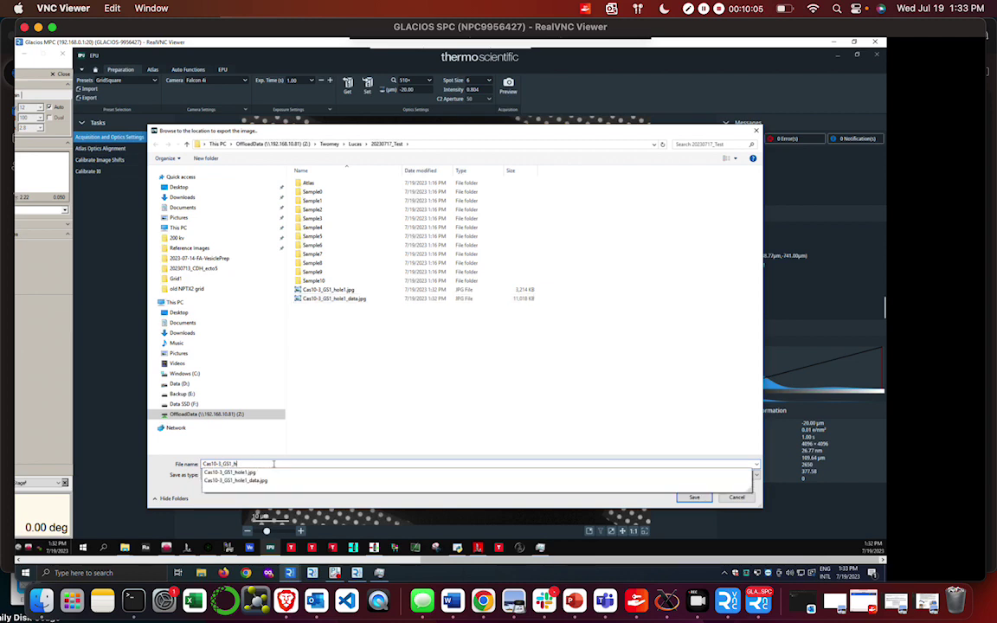
{"action": "left_click", "coordinate": [297, 402]}
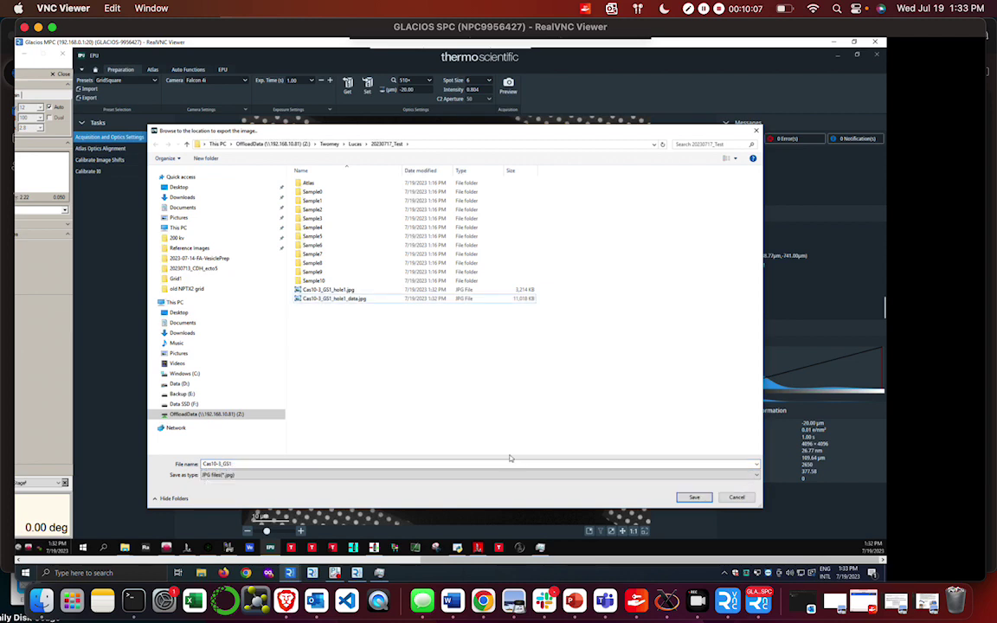
{"action": "left_click", "coordinate": [683, 499]}
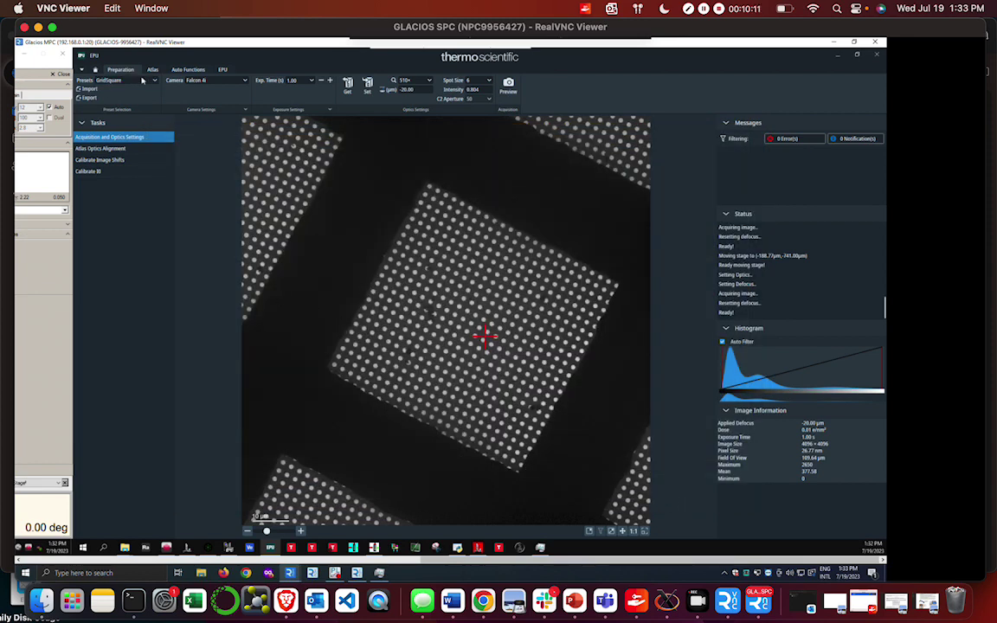
Move the stage to a grid square in the left-hand cluster of the Cas10-3 atlas and return to the GridSquare preset's image.
{"action": "left_click", "coordinate": [143, 81]}
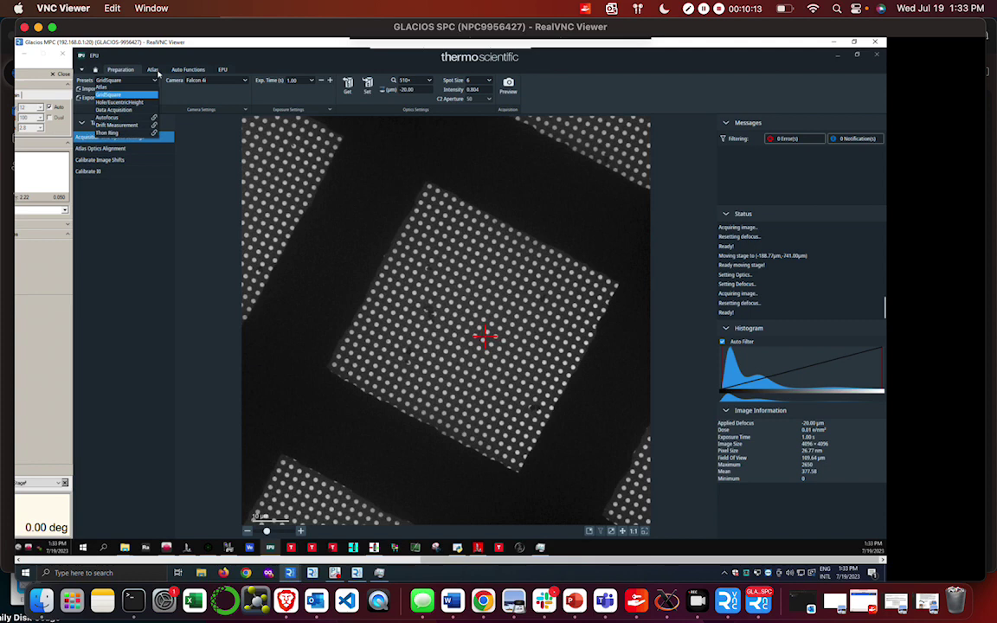
{"action": "left_click", "coordinate": [154, 70]}
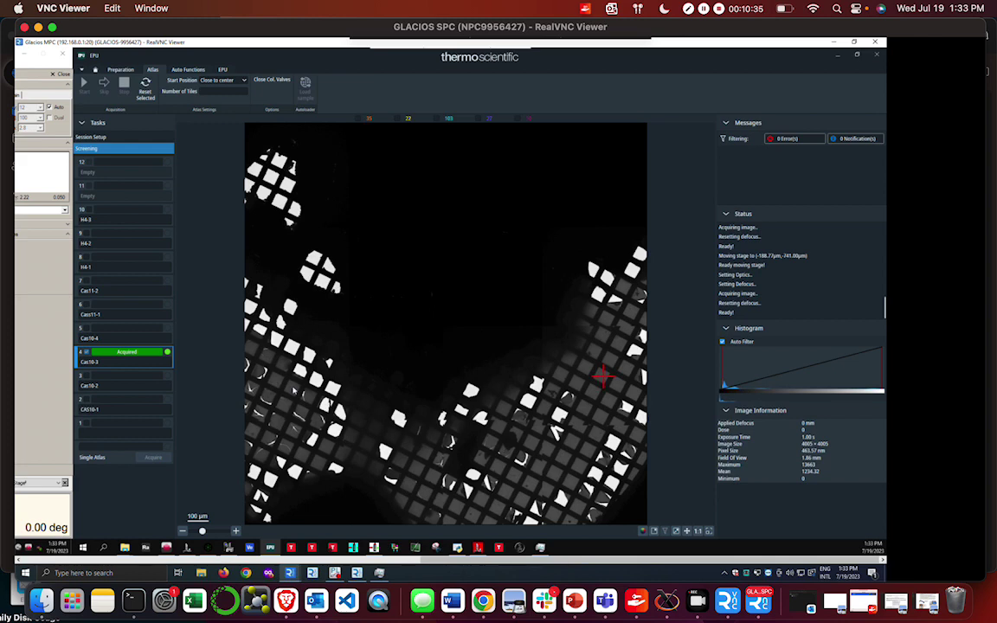
{"action": "right_click", "coordinate": [293, 390]}
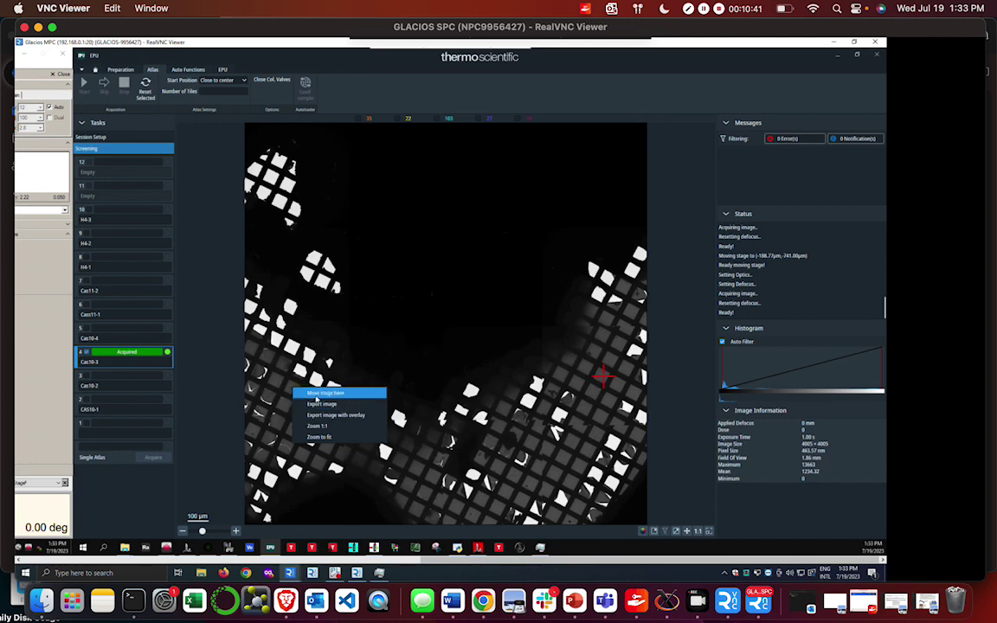
{"action": "left_click", "coordinate": [319, 394]}
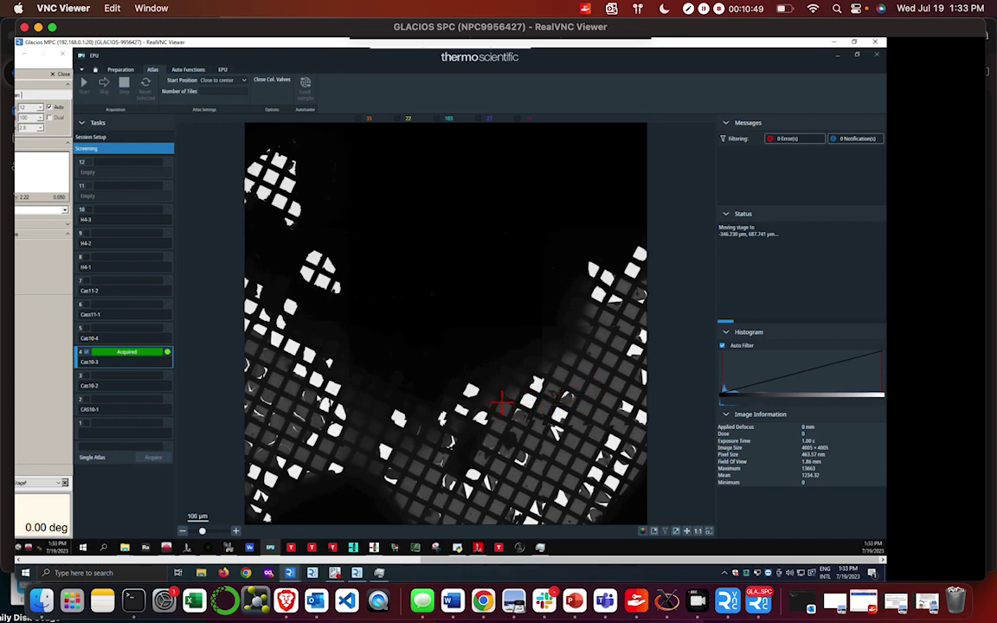
{"action": "left_click", "coordinate": [121, 69]}
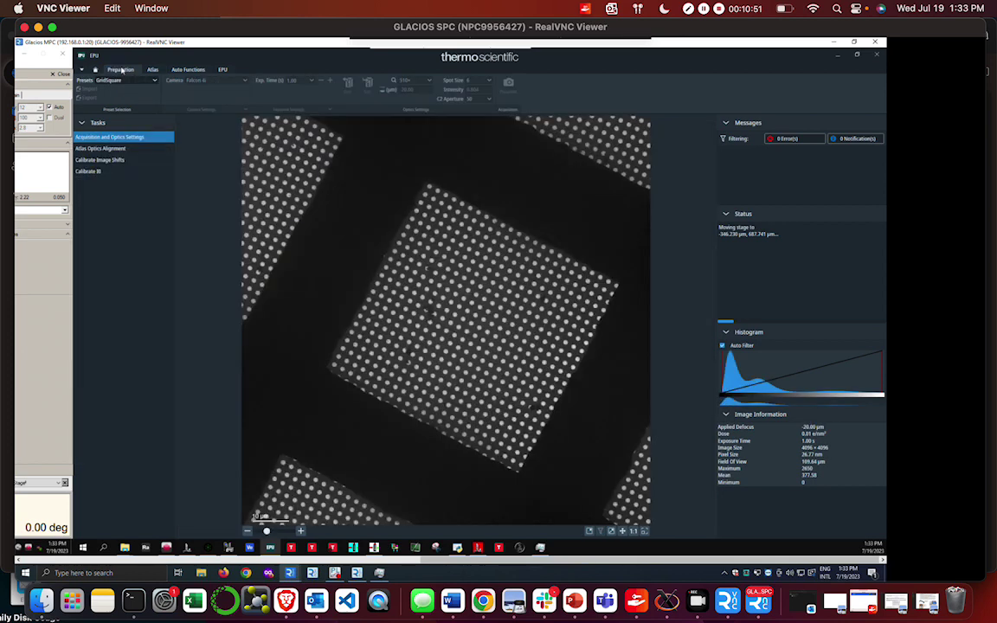